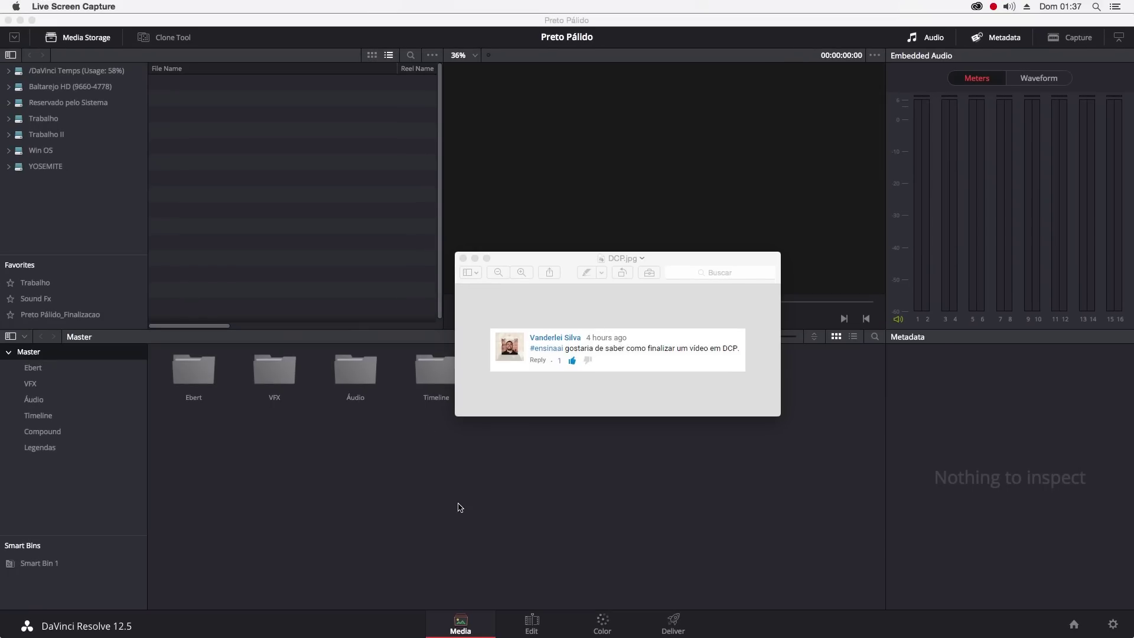
# Bring the DaVinci Resolve window in front of the DCP.jpg preview.
pyautogui.click(458, 503)
pyautogui.click(527, 627)
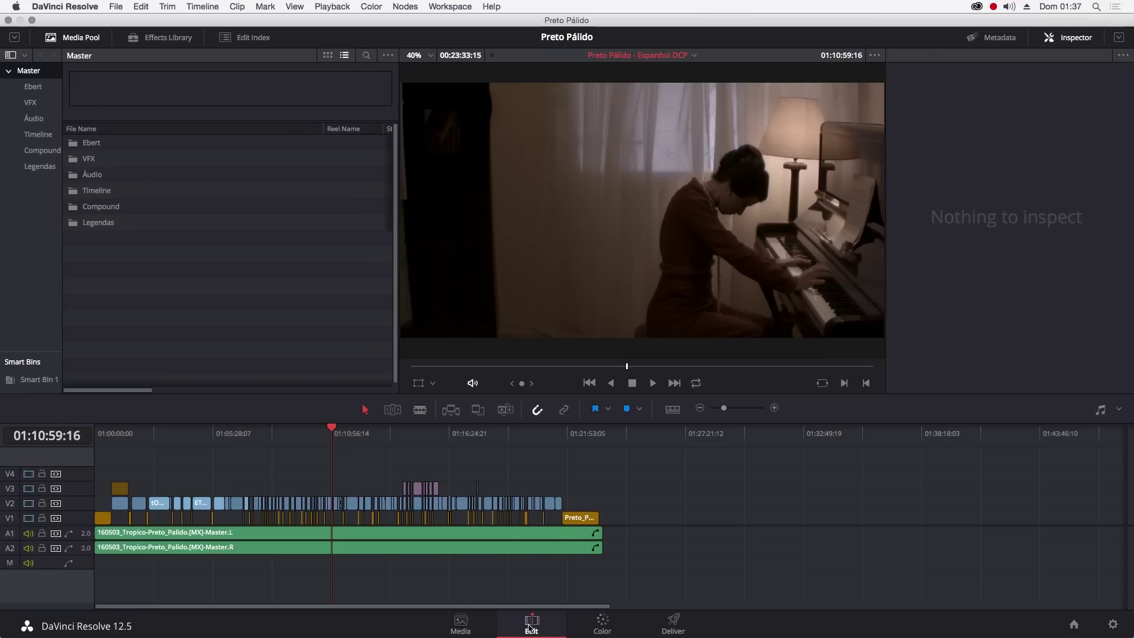
pyautogui.click(420, 434)
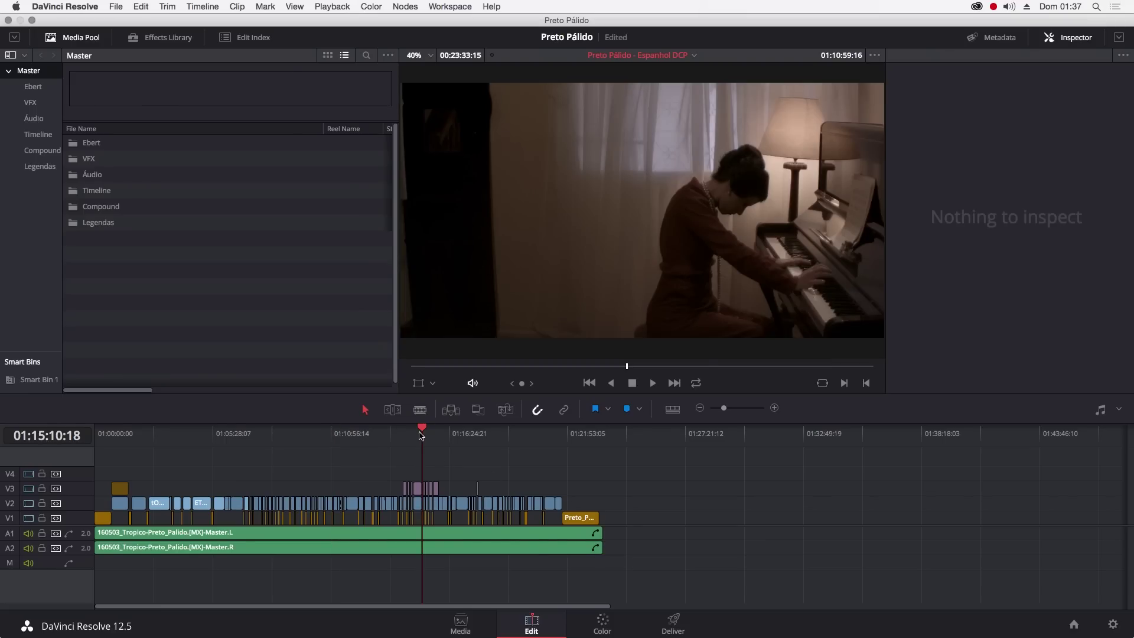
pyautogui.click(415, 435)
pyautogui.moveTo(415, 435); pyautogui.dragTo(413, 435)
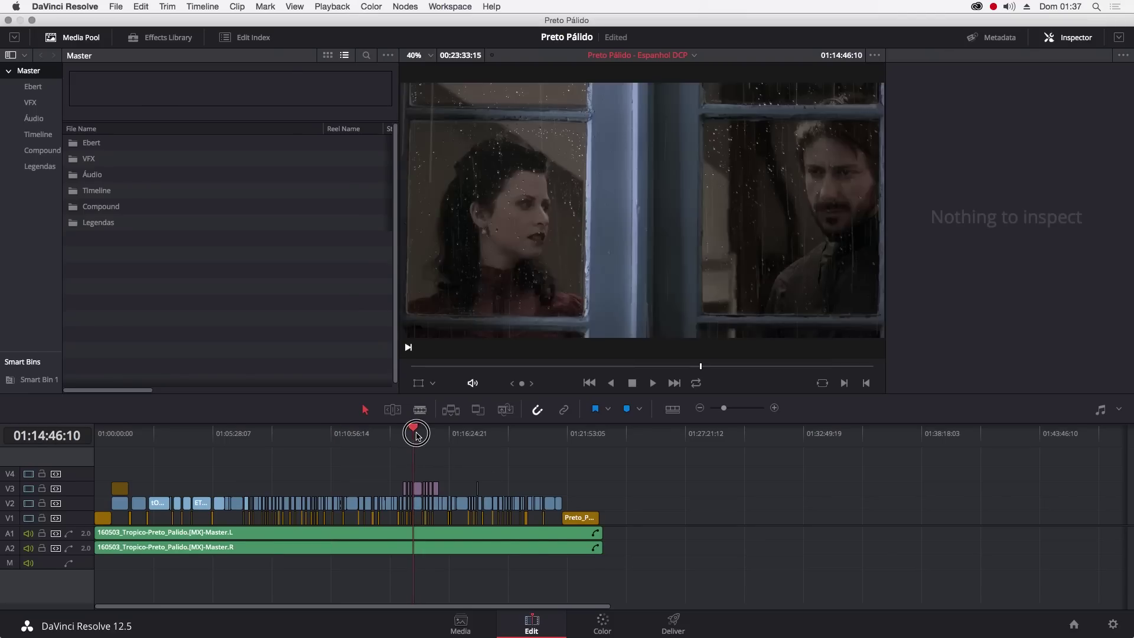
pyautogui.moveTo(526, 434); pyautogui.dragTo(559, 434)
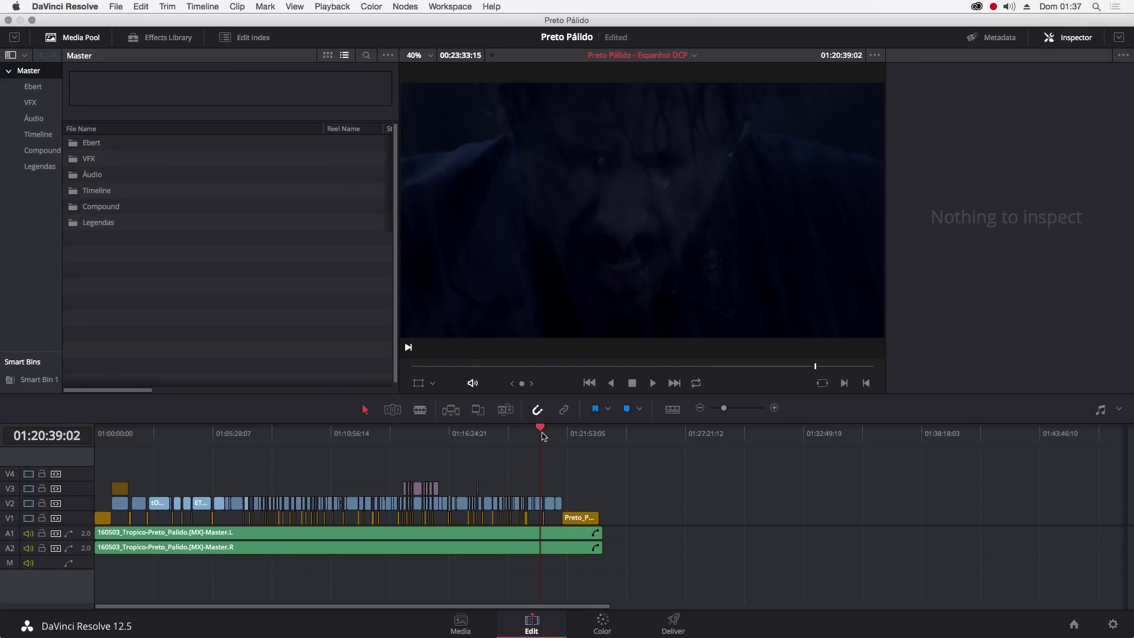
pyautogui.click(230, 436)
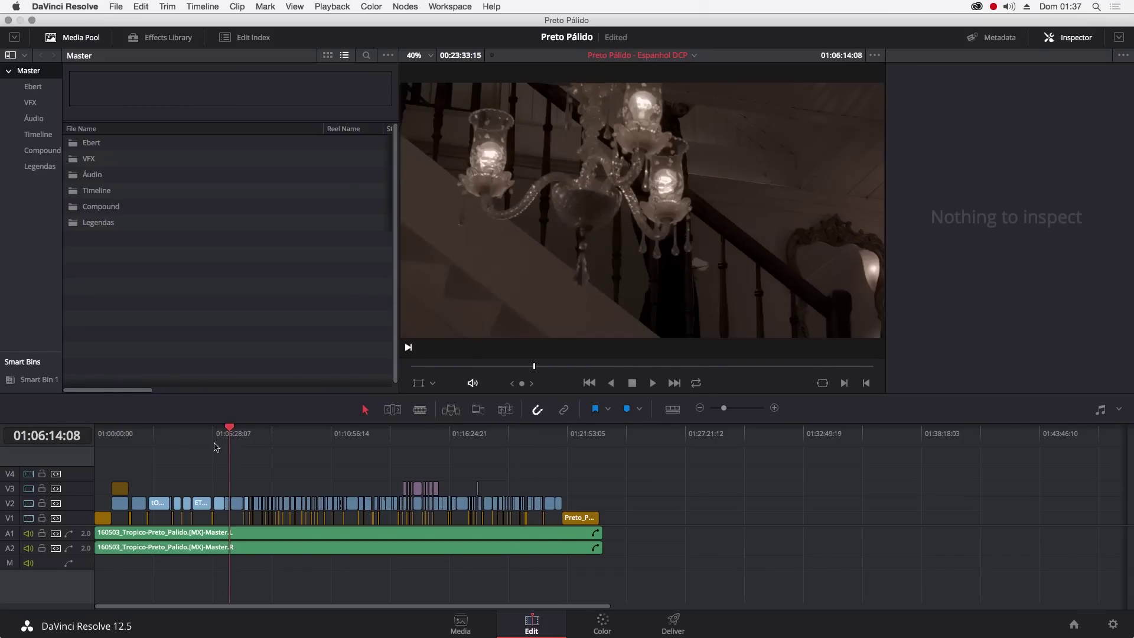
pyautogui.click(194, 440)
pyautogui.click(211, 436)
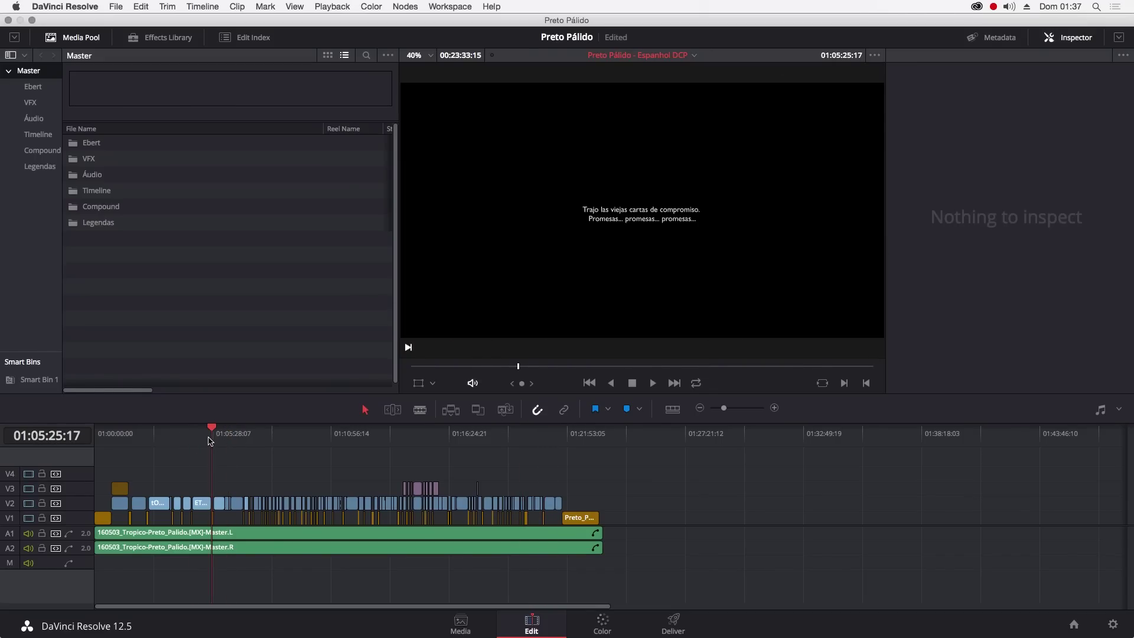
pyautogui.click(193, 437)
pyautogui.click(211, 435)
pyautogui.click(169, 436)
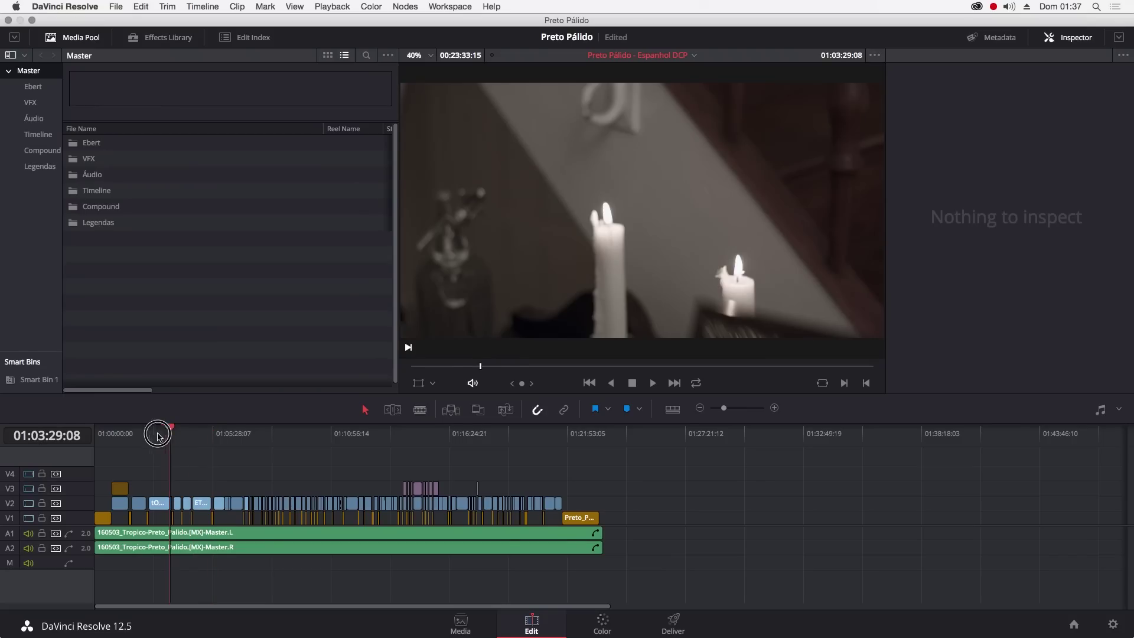
pyautogui.click(148, 436)
pyautogui.click(133, 436)
pyautogui.click(150, 435)
pyautogui.click(212, 436)
pyautogui.click(225, 437)
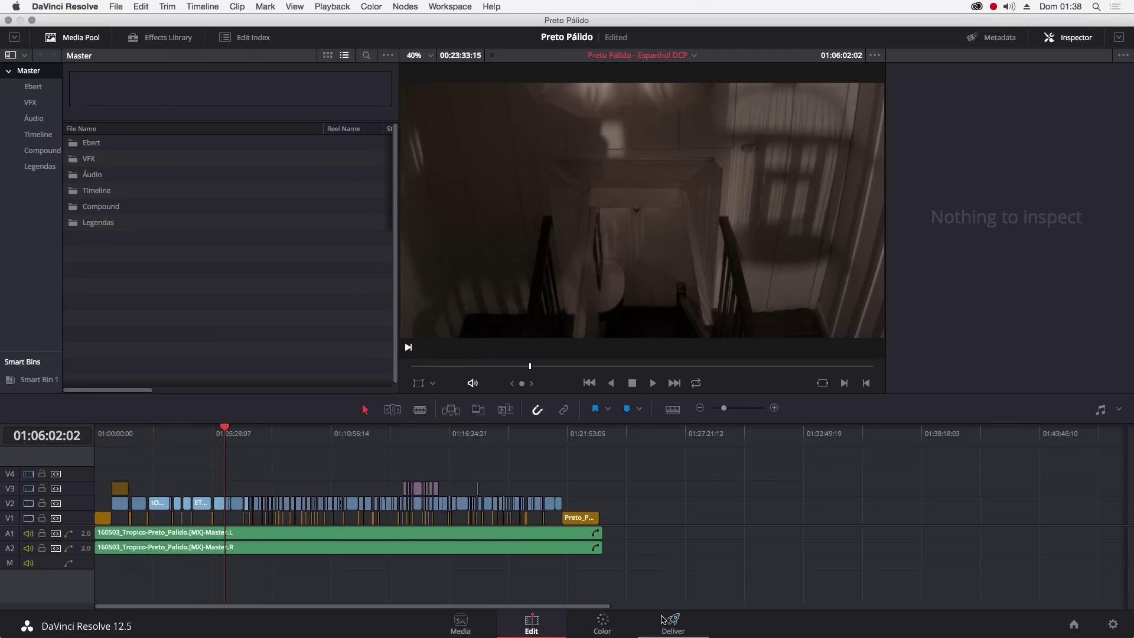
# Go to the Deliver page and apply the DCP Preto Pálido render preset.
pyautogui.click(674, 629)
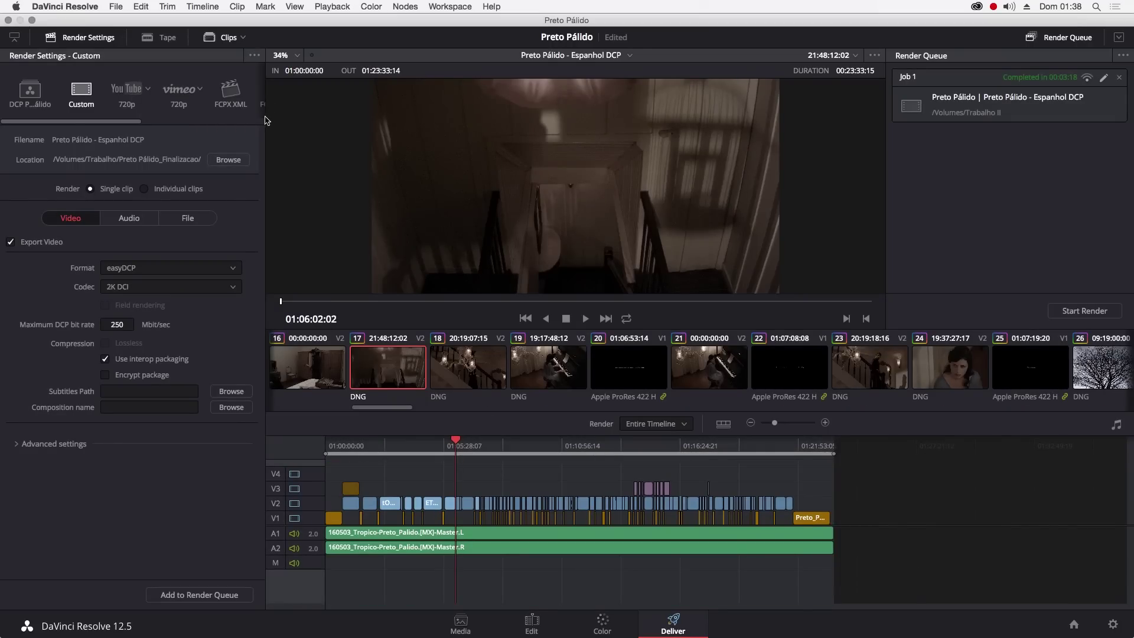
pyautogui.click(26, 98)
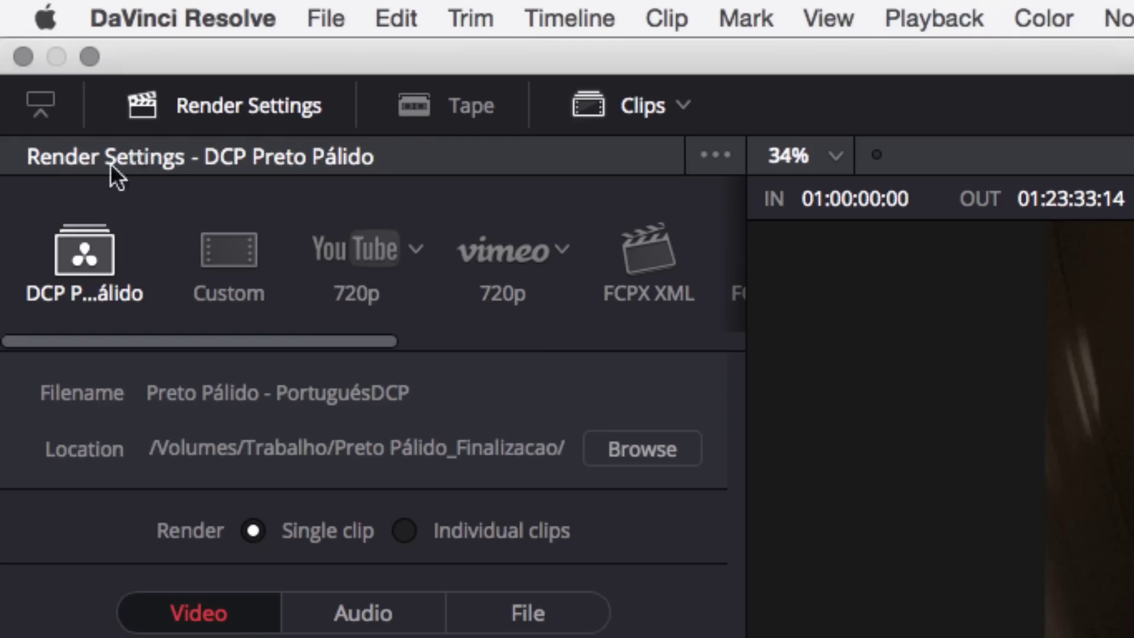
pyautogui.moveTo(309, 336); pyautogui.dragTo(682, 322)
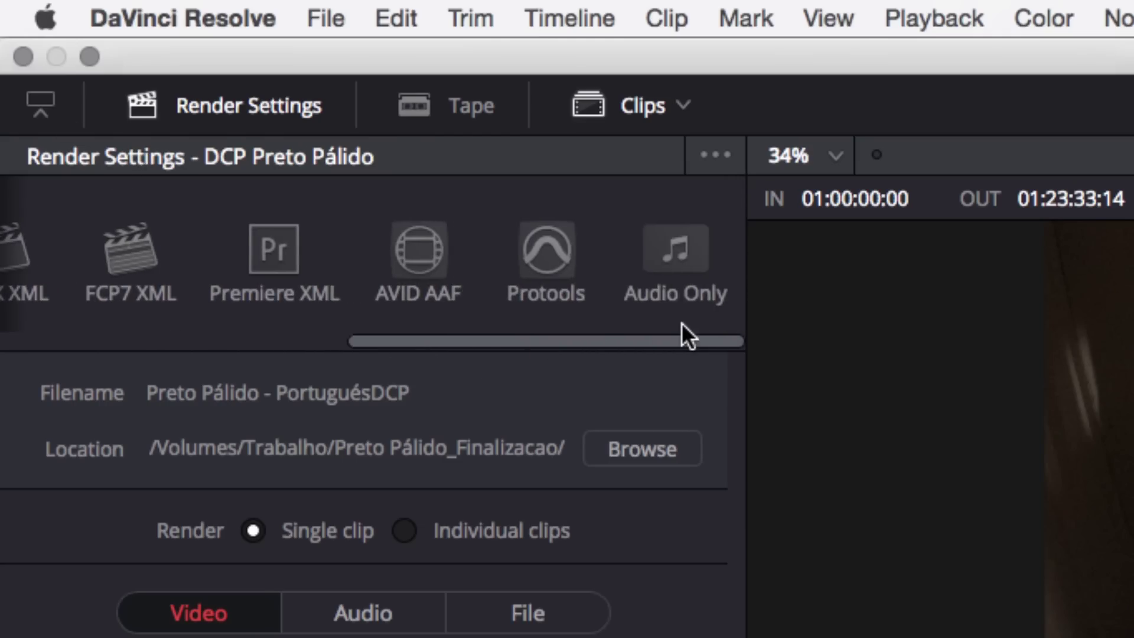
pyautogui.moveTo(501, 340)
pyautogui.mouseDown()
pyautogui.moveTo(380, 340)
pyautogui.moveTo(597, 322)
pyautogui.moveTo(195, 313)
pyautogui.mouseUp()
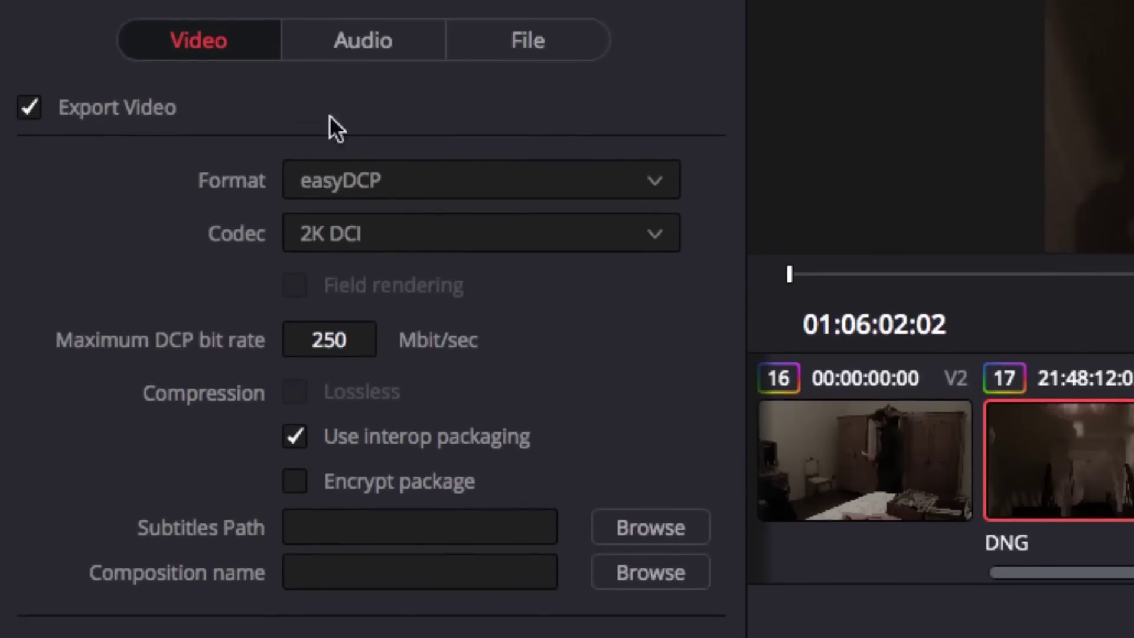
# Keep easyDCP as the render format and set the codec to 2K DCI Flat.
pyautogui.click(363, 177)
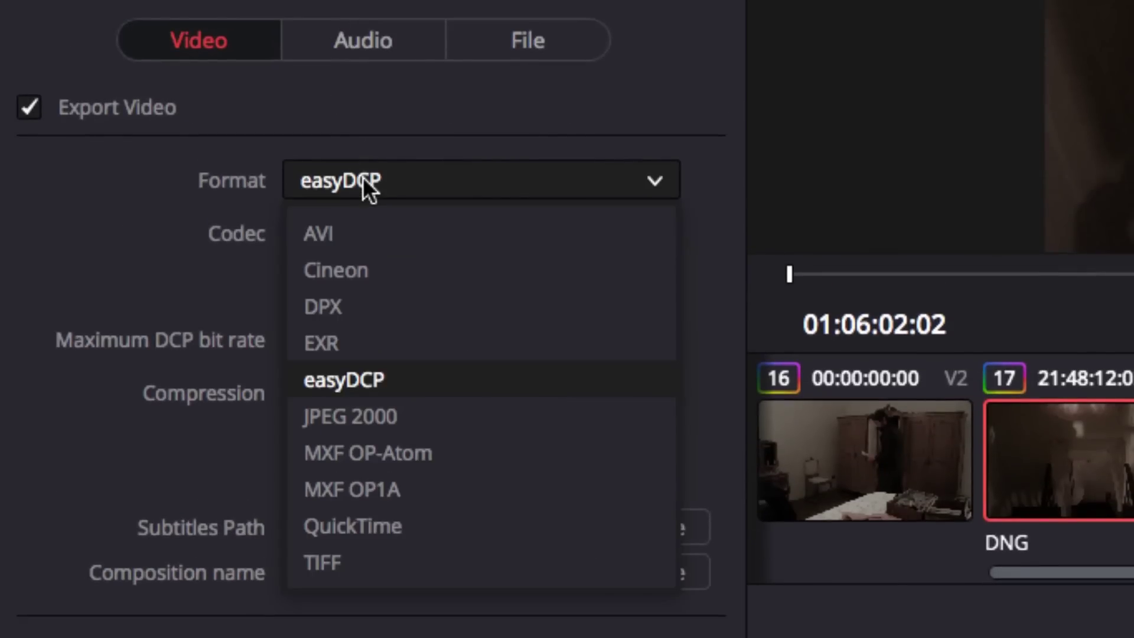
pyautogui.click(365, 378)
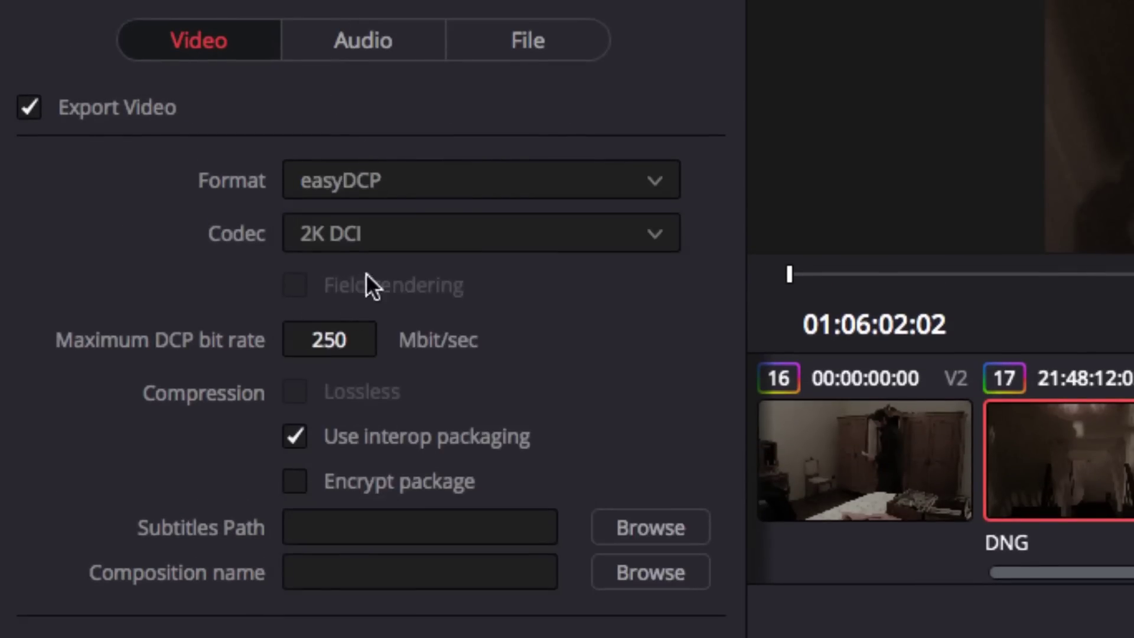
pyautogui.click(337, 237)
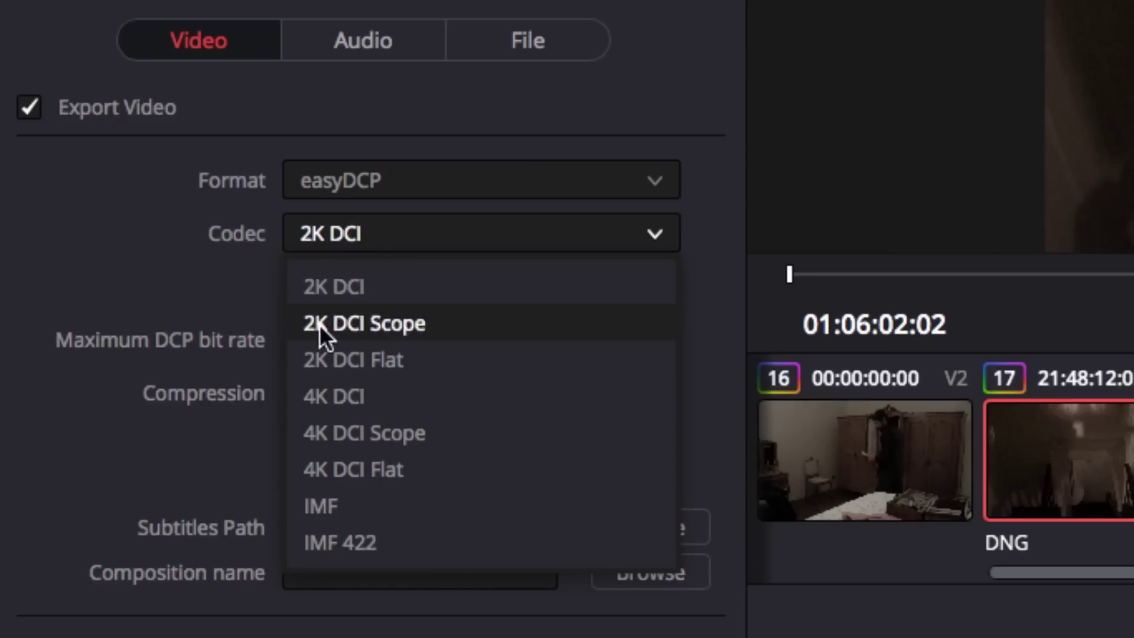
pyautogui.click(376, 357)
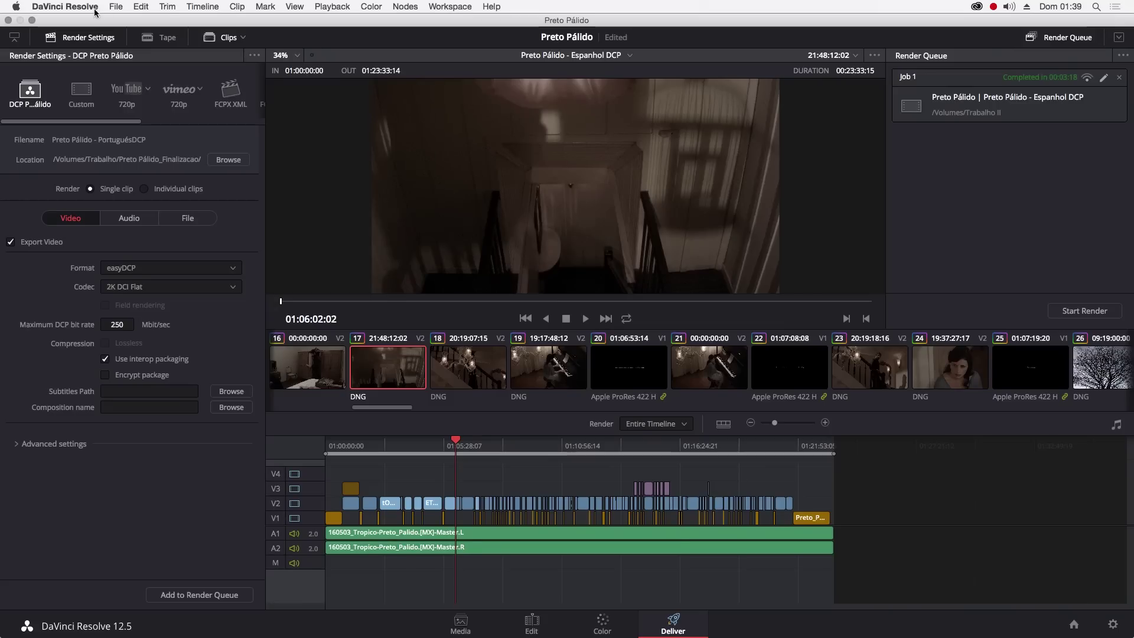
# Look through the File > easyDCP submenu and close it without choosing anything.
pyautogui.click(113, 7)
pyautogui.moveTo(190, 275)
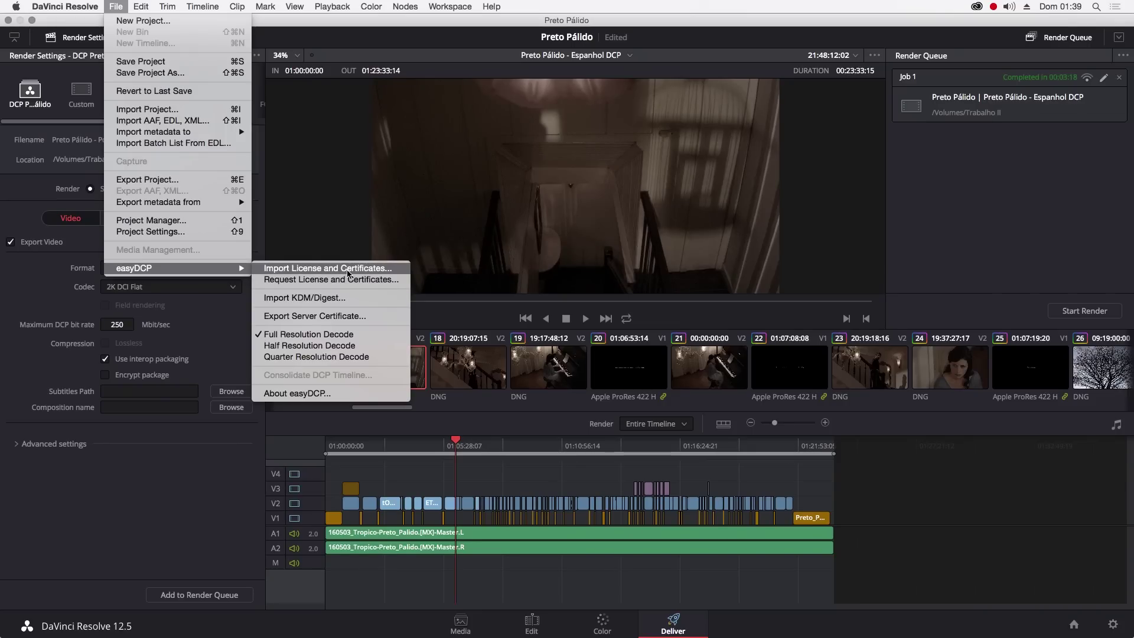
pyautogui.click(114, 7)
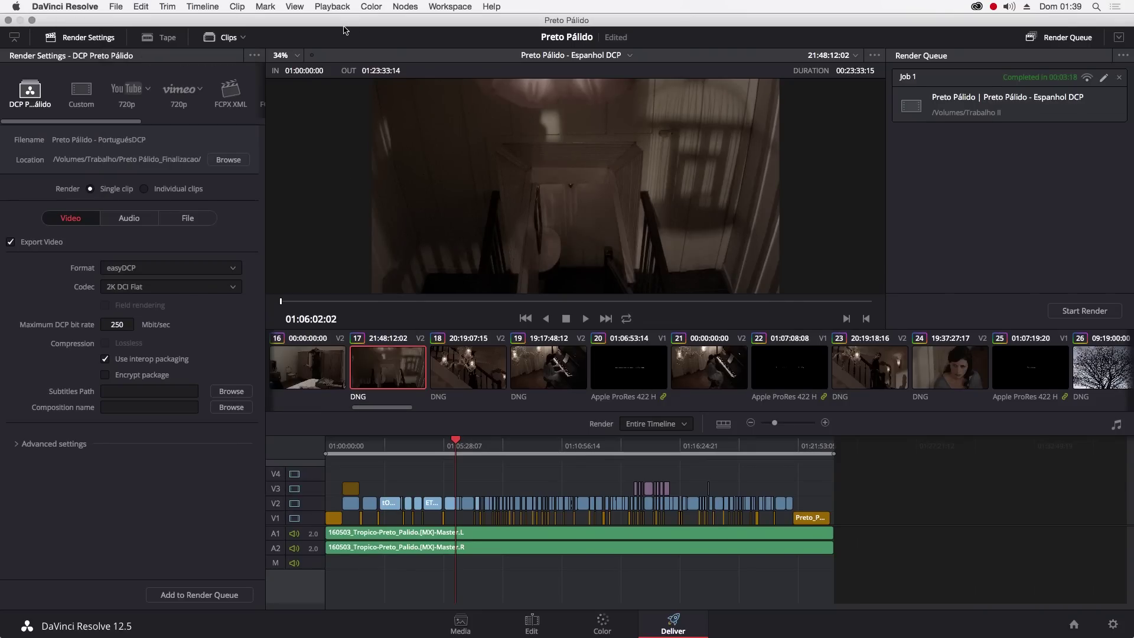
# Quit DaVinci Resolve without saving the Preto Pálido project.
pyautogui.click(58, 6)
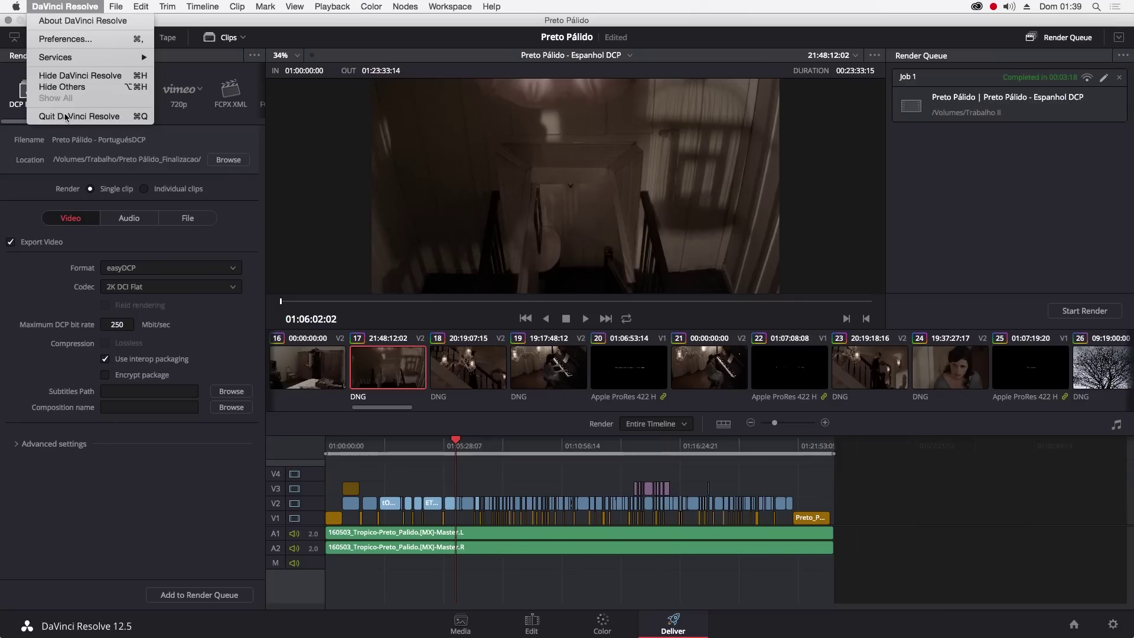
pyautogui.click(68, 117)
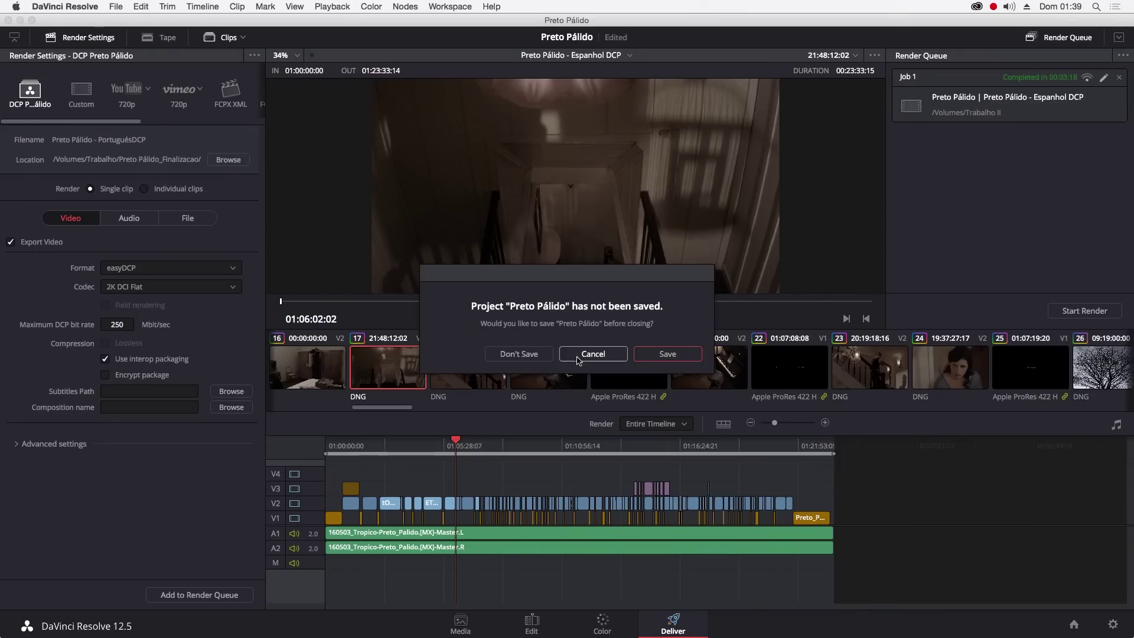
pyautogui.click(523, 358)
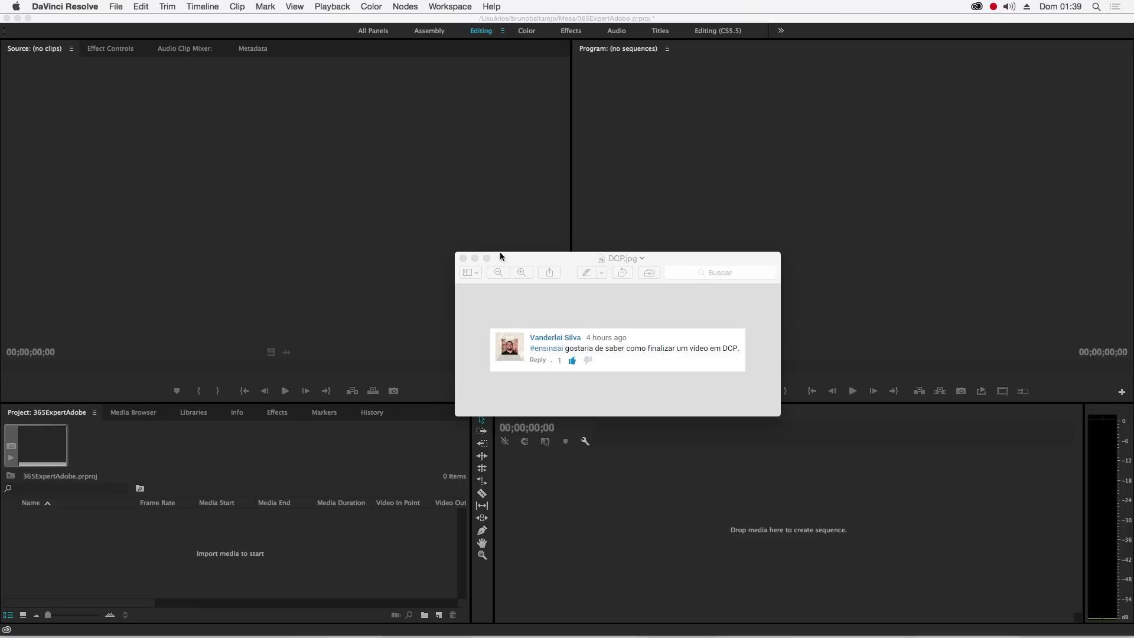
# Close the DCP.jpg preview, enlarge Premiere's project and timeline area, and switch to Finder.
pyautogui.click(467, 258)
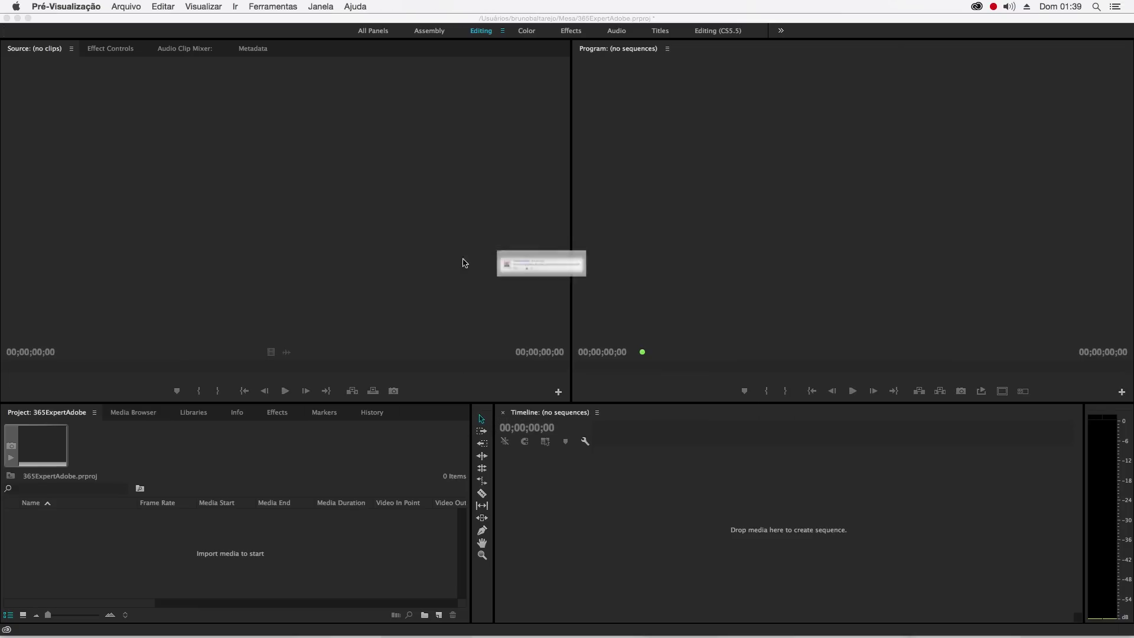
pyautogui.click(373, 407)
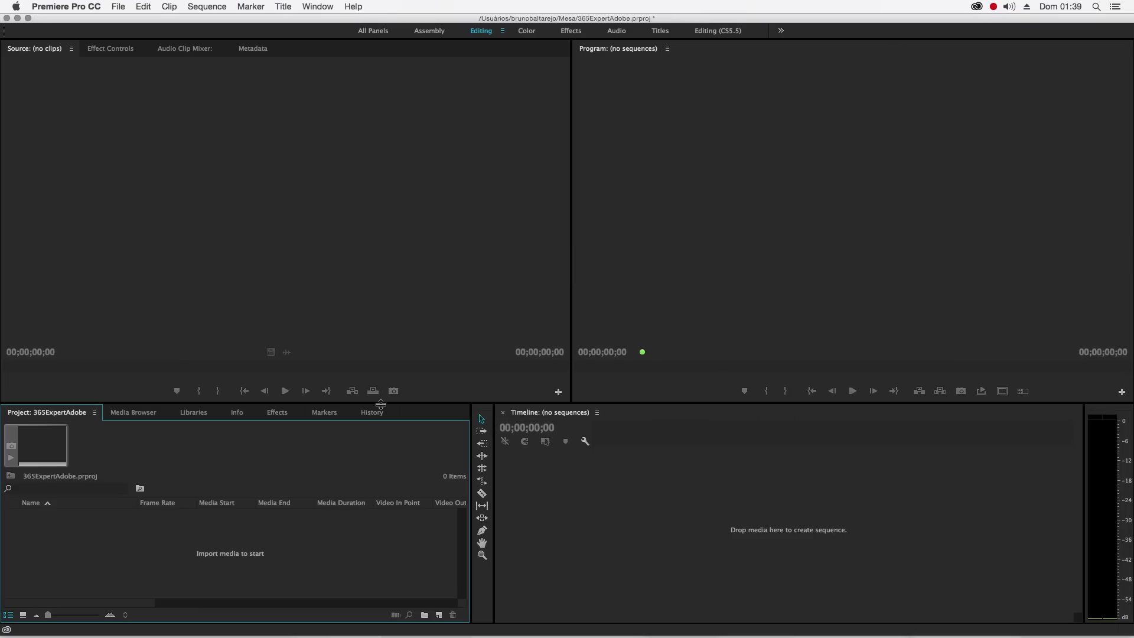
pyautogui.moveTo(403, 405); pyautogui.dragTo(412, 255)
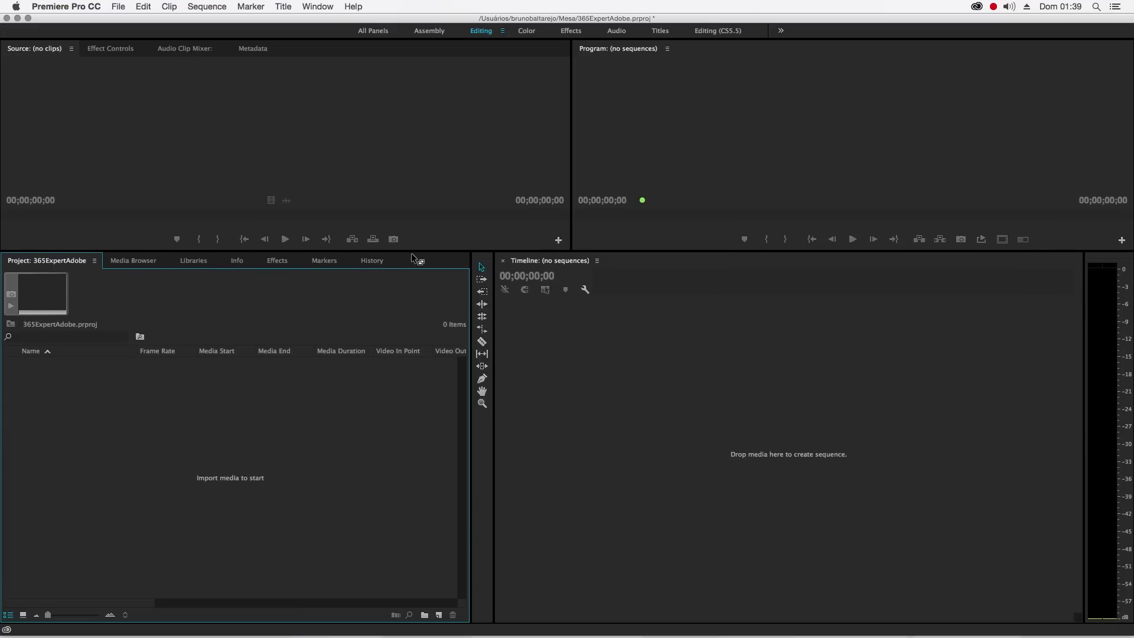
pyautogui.press('super+Tab')
pyautogui.press('super+Tab')
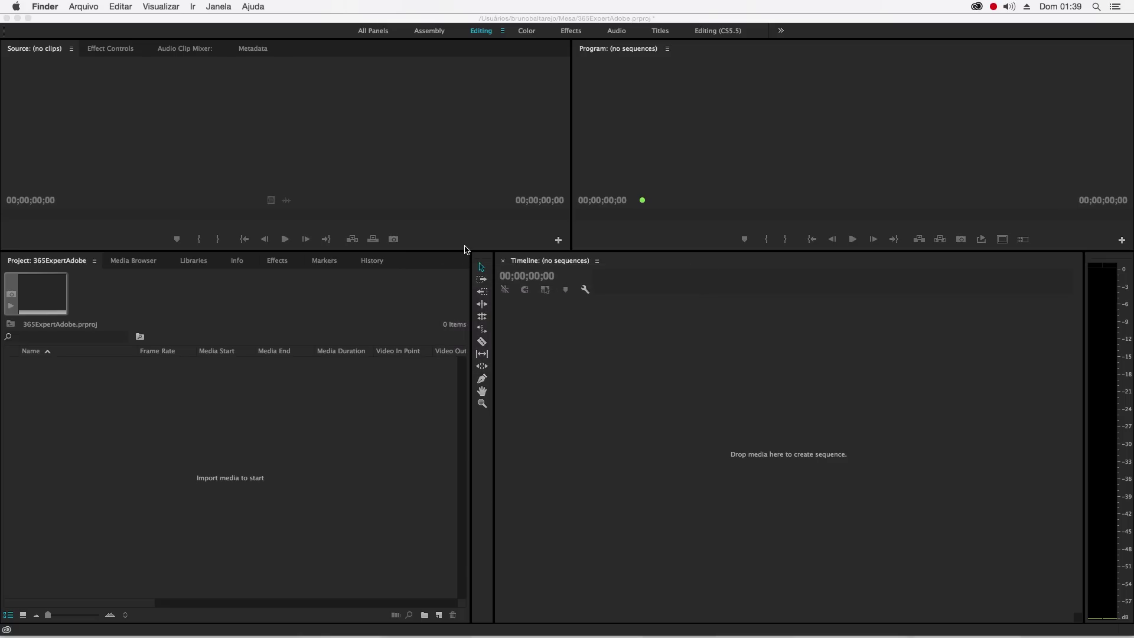
# In Finder, open Trabalho > Preto Pálido_Finalizacao > Renders and look into the WEB and DCP folders.
pyautogui.moveTo(442, 635)
pyautogui.click(356, 625)
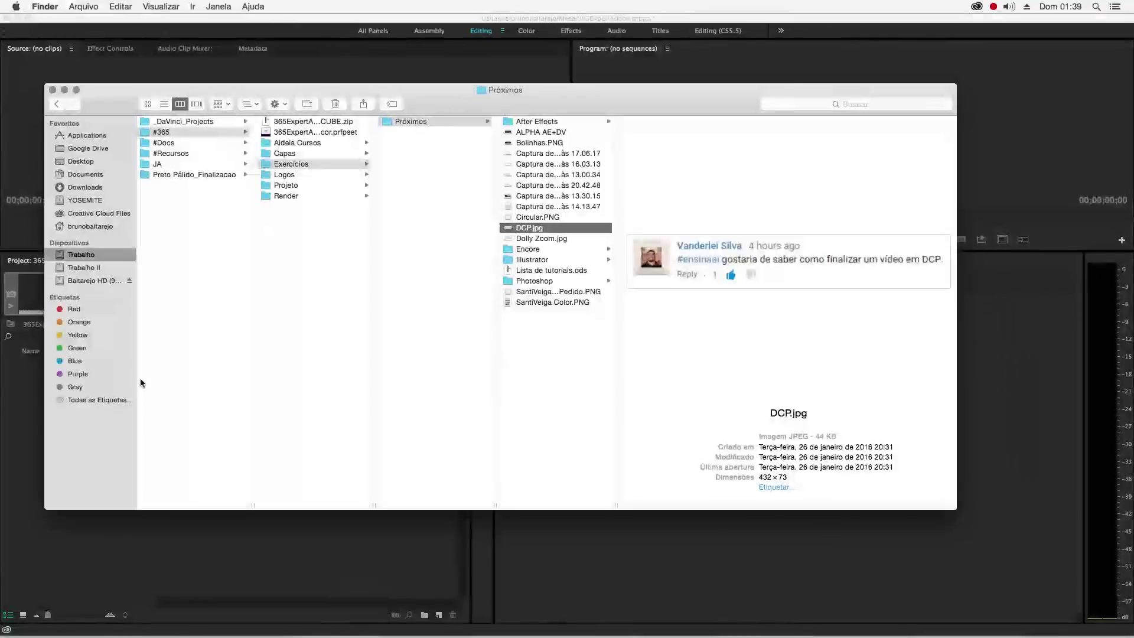
pyautogui.click(81, 254)
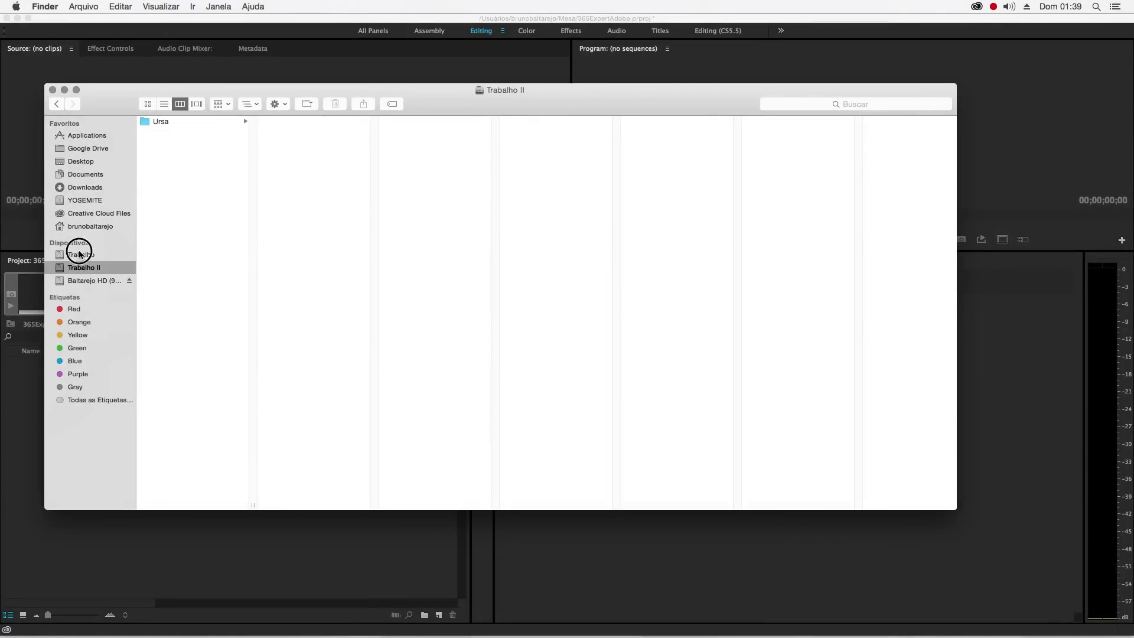
pyautogui.click(180, 176)
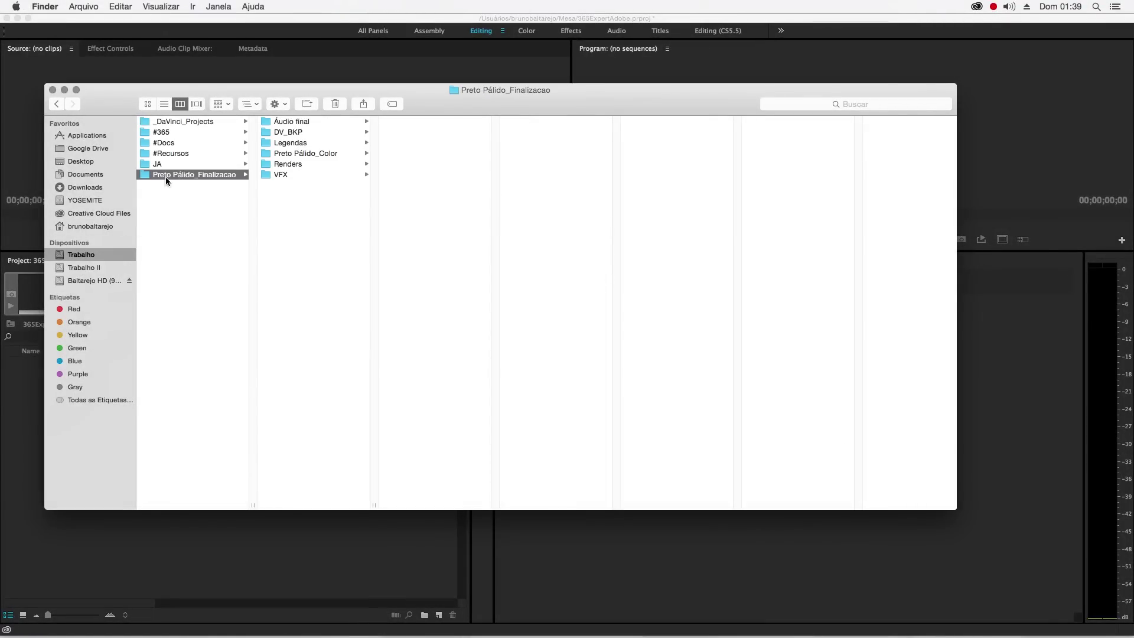
pyautogui.click(283, 164)
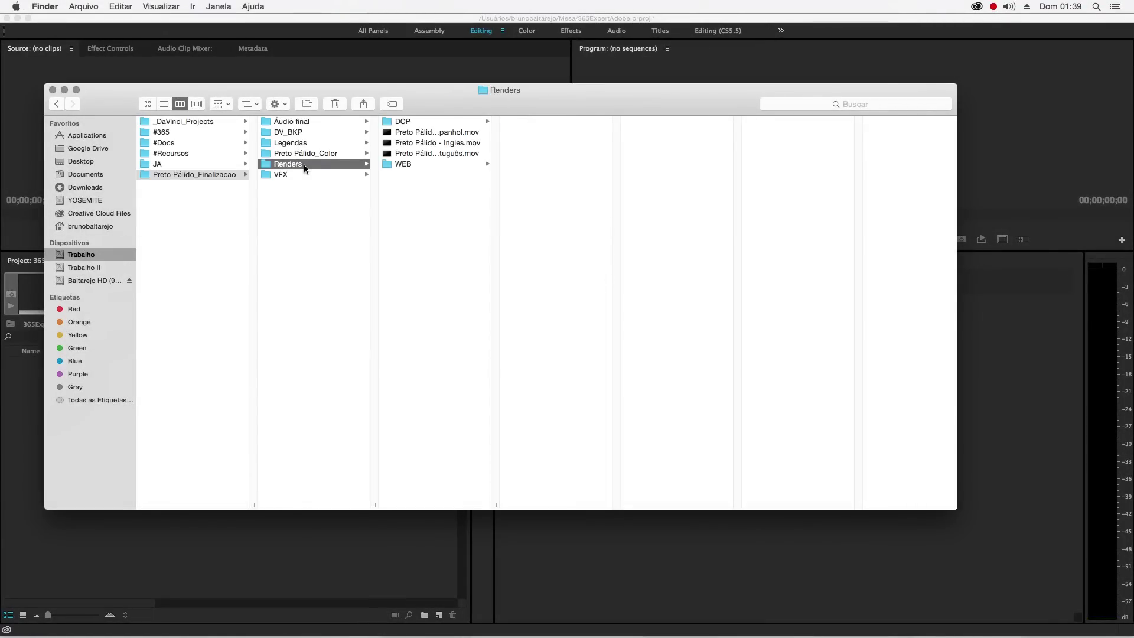
pyautogui.click(404, 164)
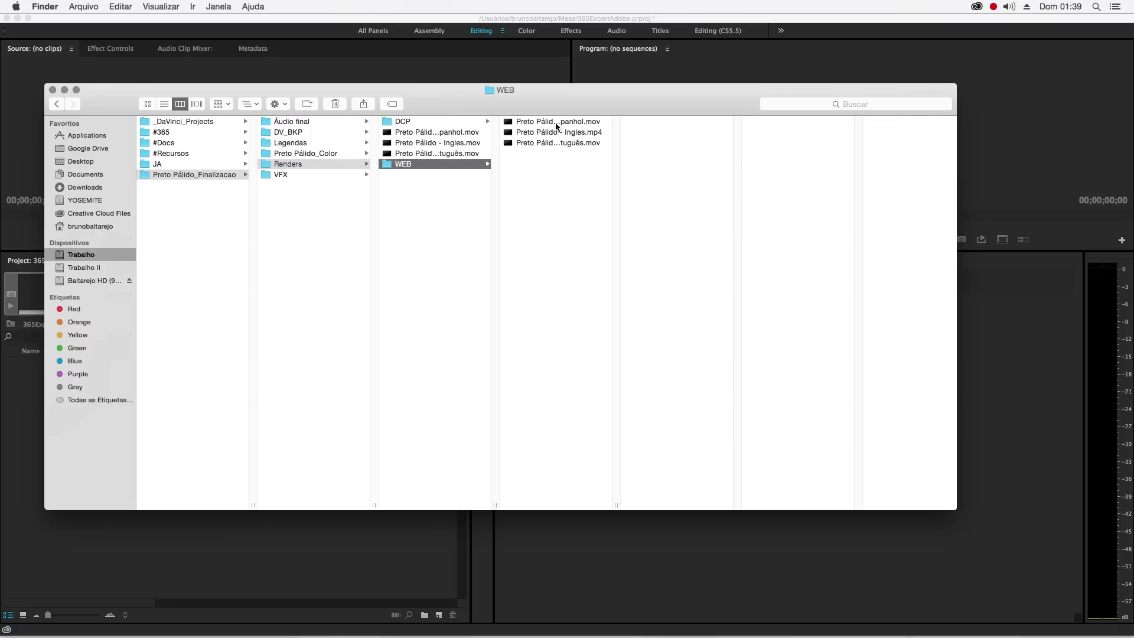
pyautogui.click(406, 122)
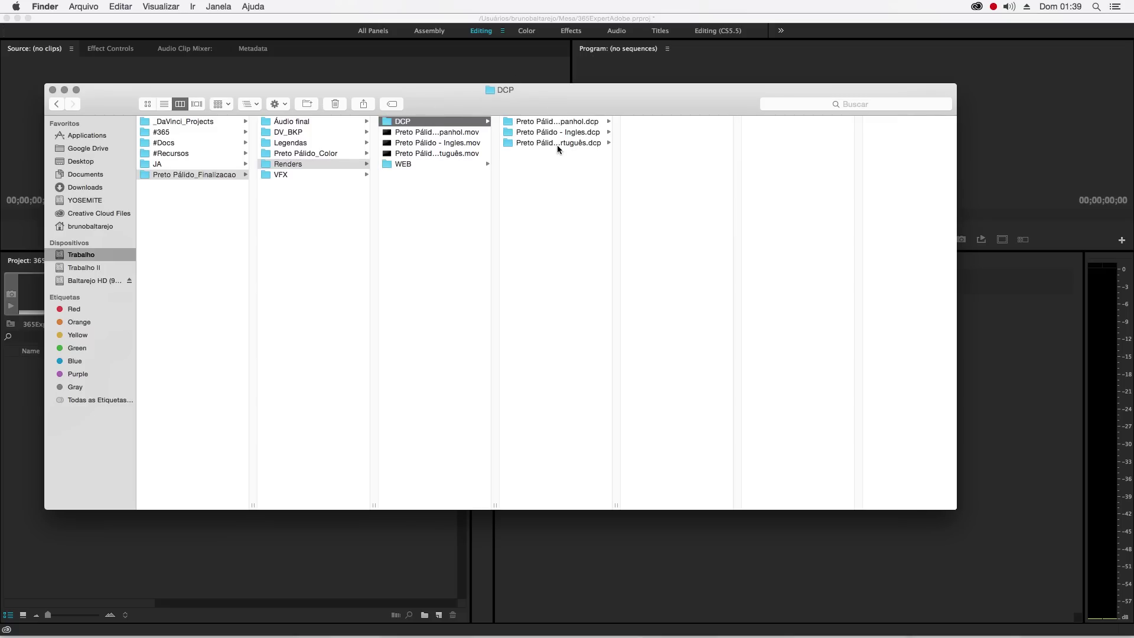
# Preview the Espanhol, Ingles and Português renders, ending on Preto Pálido - Ingles.mov.
pyautogui.click(449, 132)
pyautogui.moveTo(452, 100); pyautogui.dragTo(521, 103)
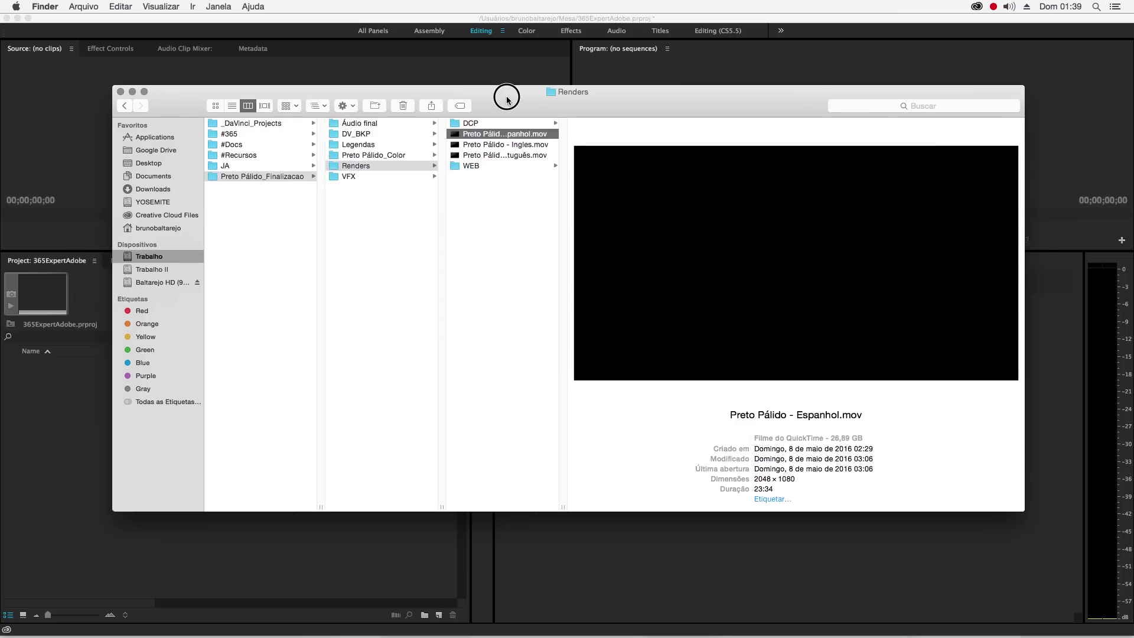
pyautogui.click(521, 146)
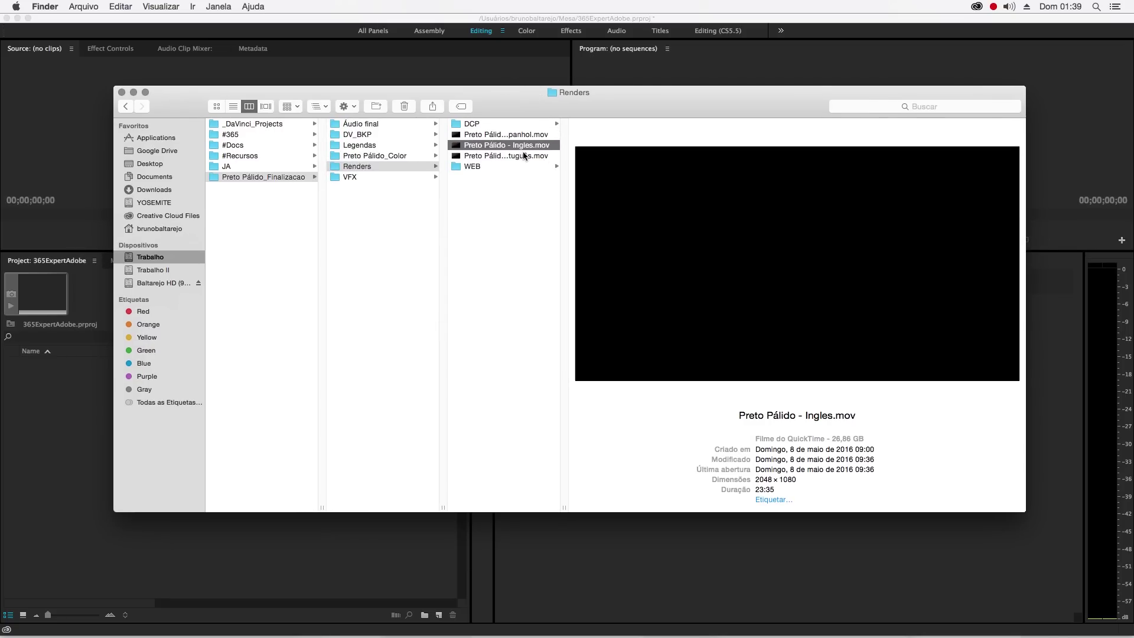
pyautogui.press('Down')
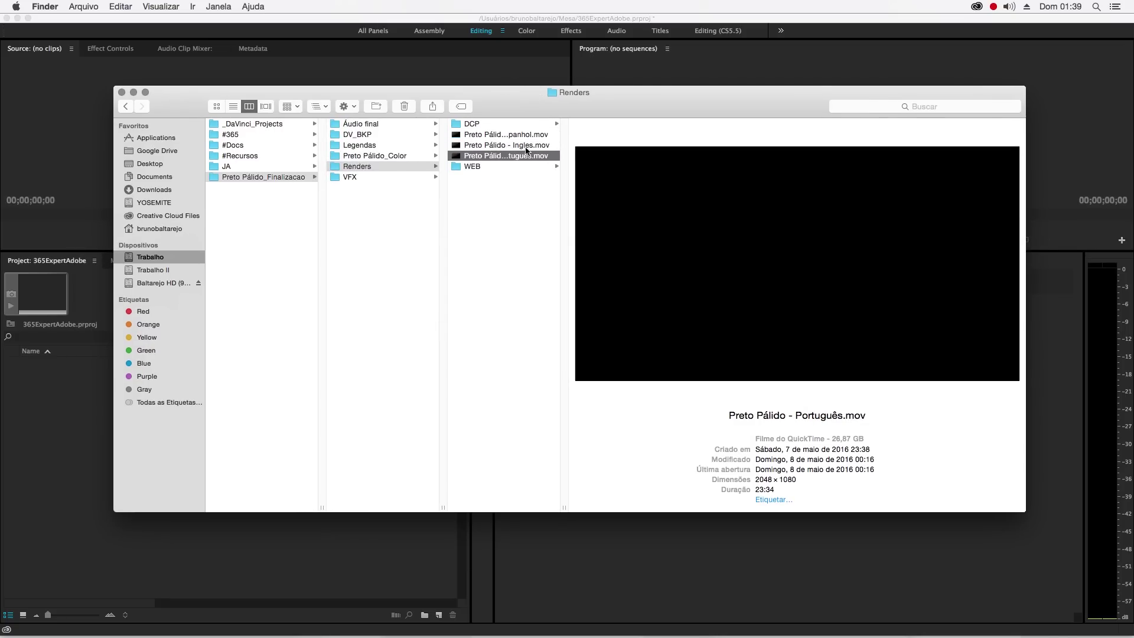
pyautogui.click(520, 145)
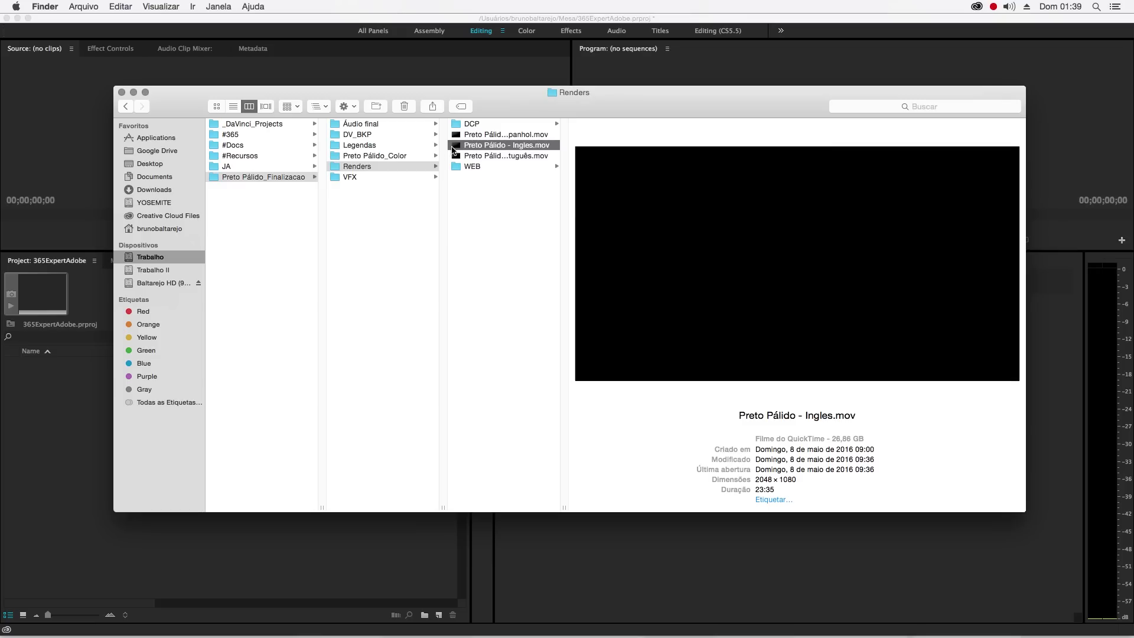
# Import Preto Pálido - Ingles.mov, view a subtitled frame, and open its Export Settings format list.
pyautogui.moveTo(453, 151); pyautogui.dragTo(63, 418)
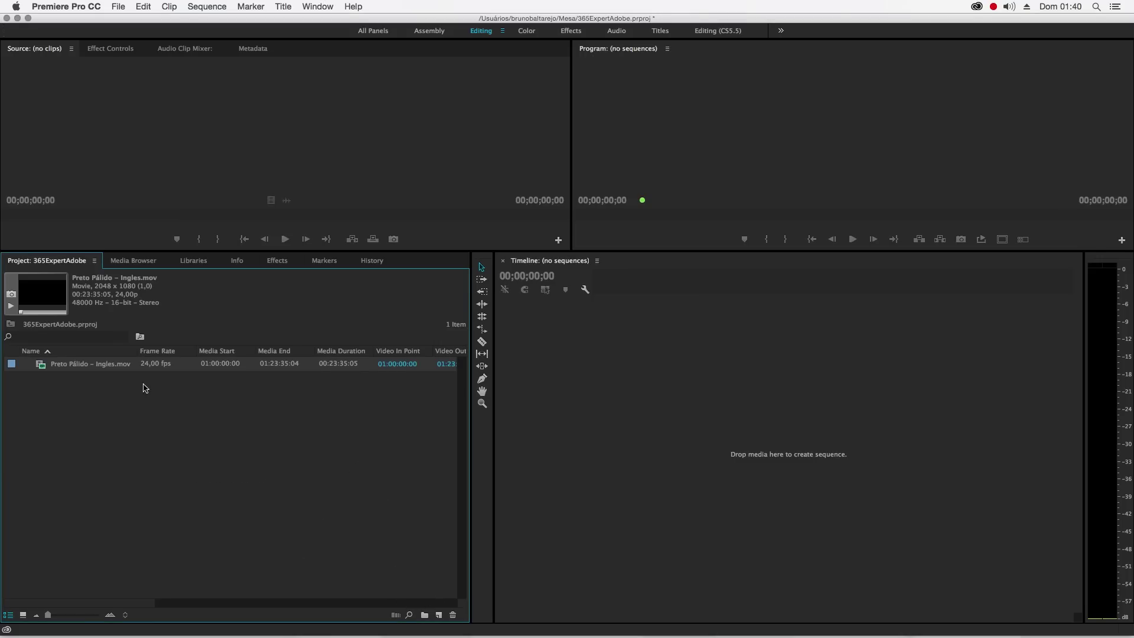
pyautogui.doubleClick(41, 364)
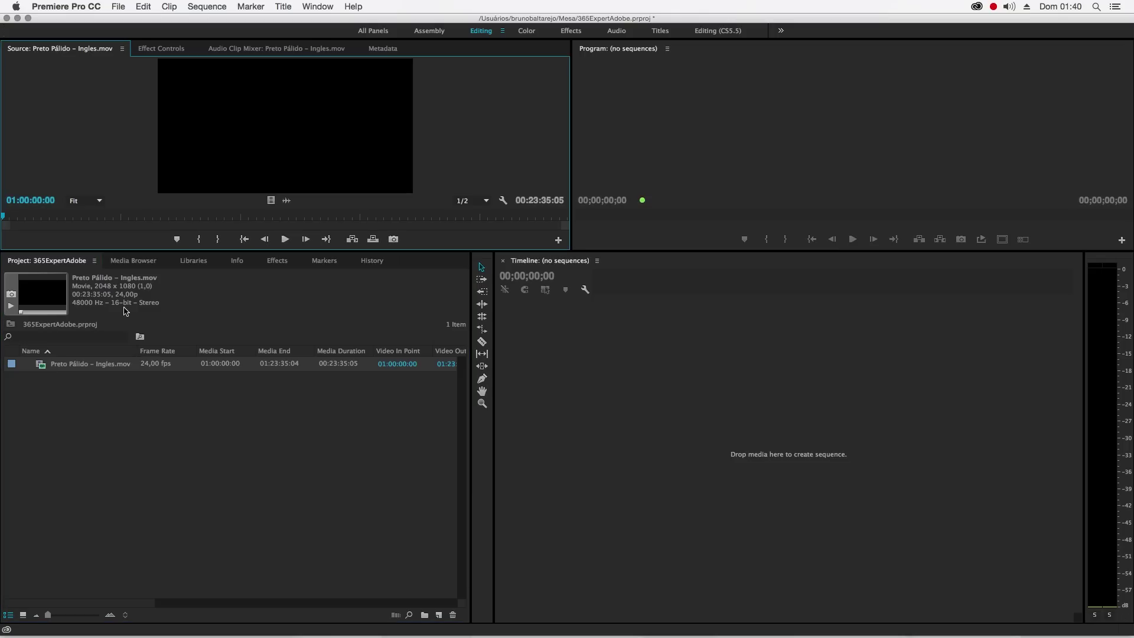
pyautogui.click(202, 217)
pyautogui.press('super+m')
pyautogui.click(658, 65)
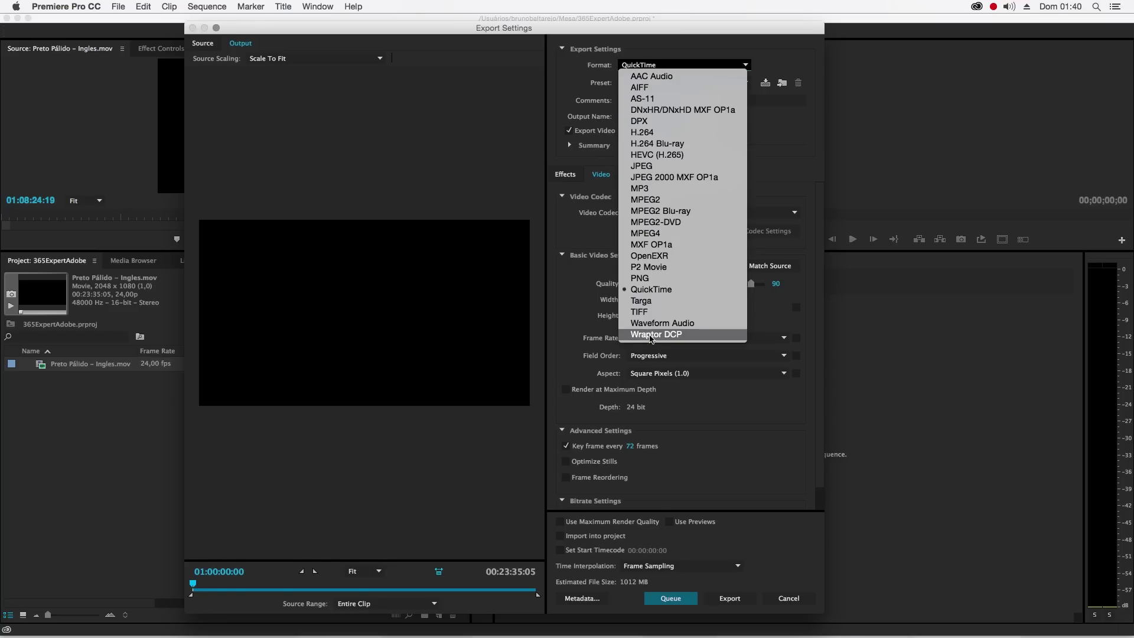
# Set the export format to Wraptor DCP with the 2K Digital Cinema – Flat, 24 fps preset.
pyautogui.click(650, 336)
pyautogui.click(654, 83)
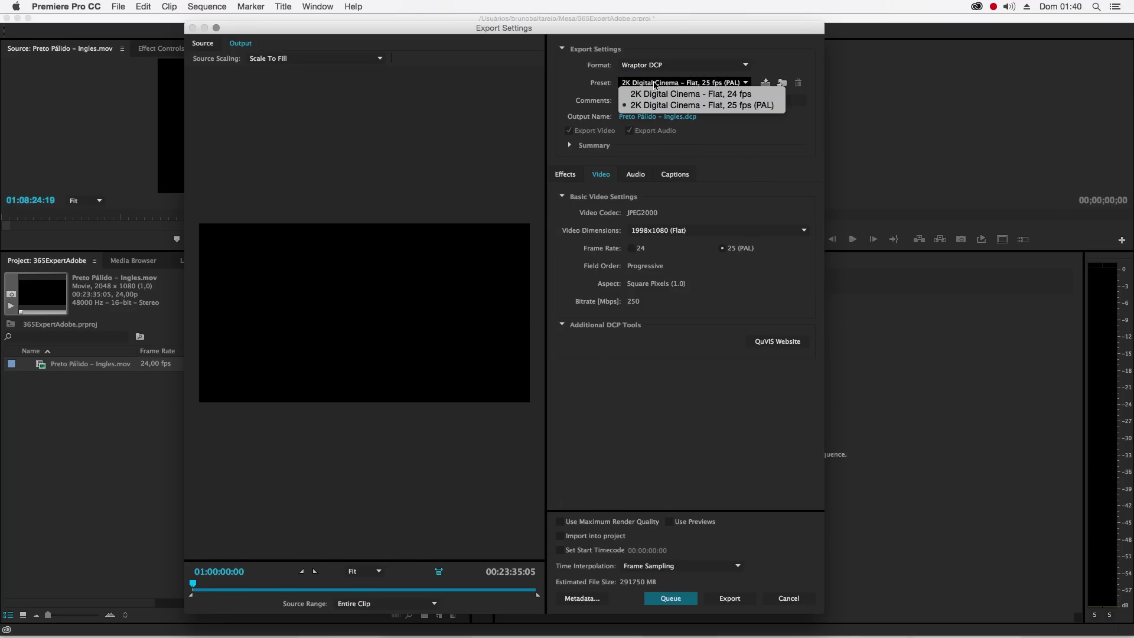
pyautogui.click(703, 95)
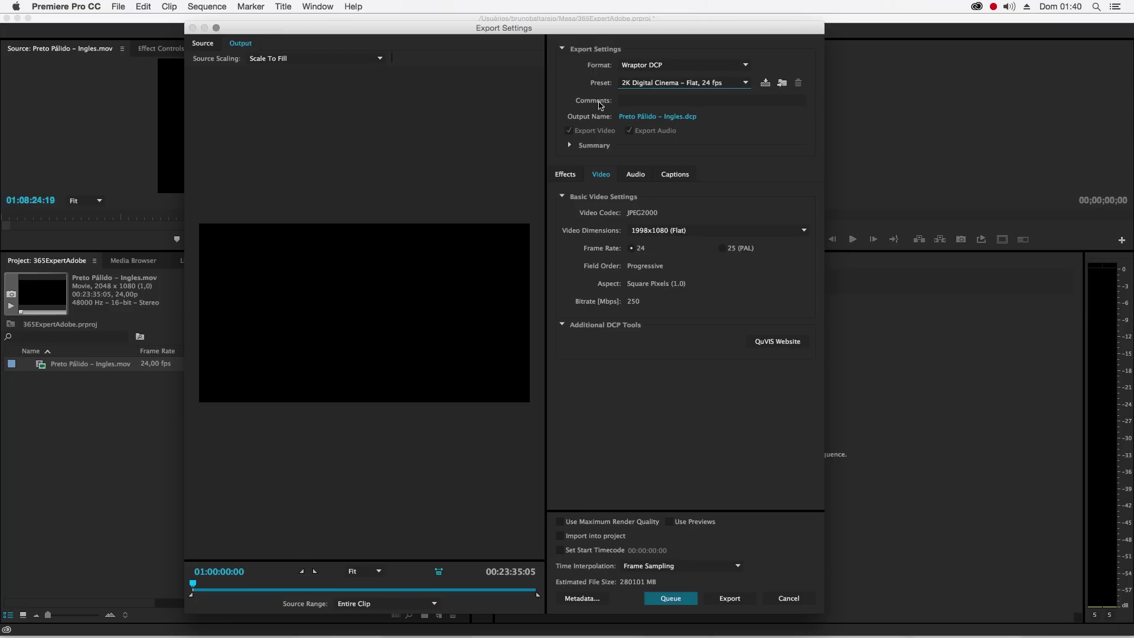
pyautogui.click(649, 83)
pyautogui.click(645, 95)
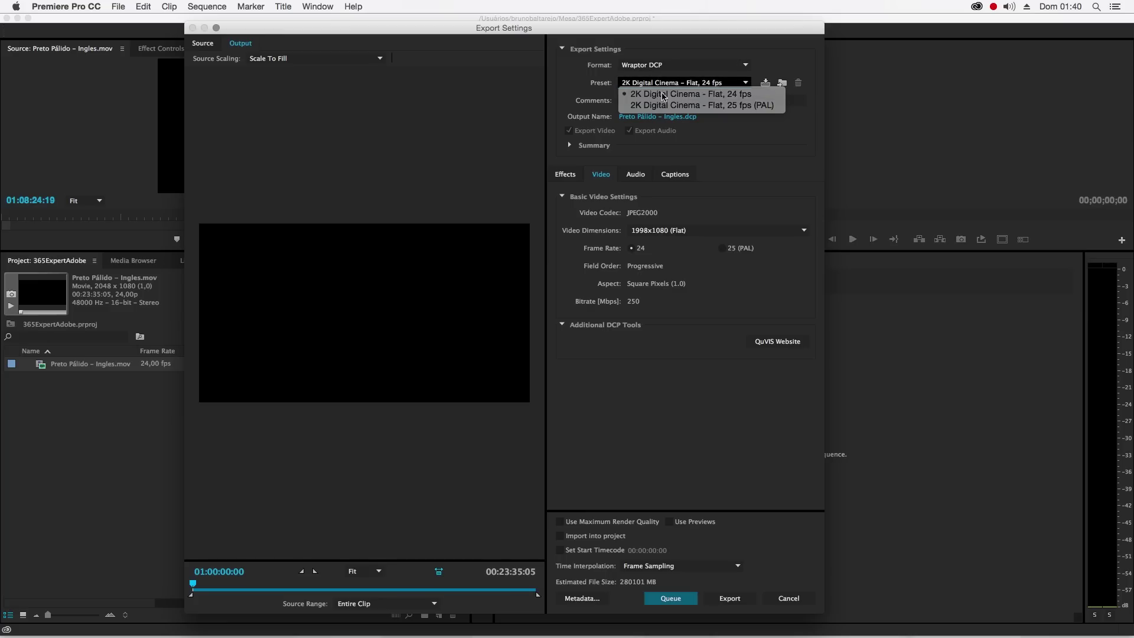
# Keep the 1998x1080 (Flat) dimensions and scrub the export preview to 01:14:02:18.
pyautogui.click(674, 231)
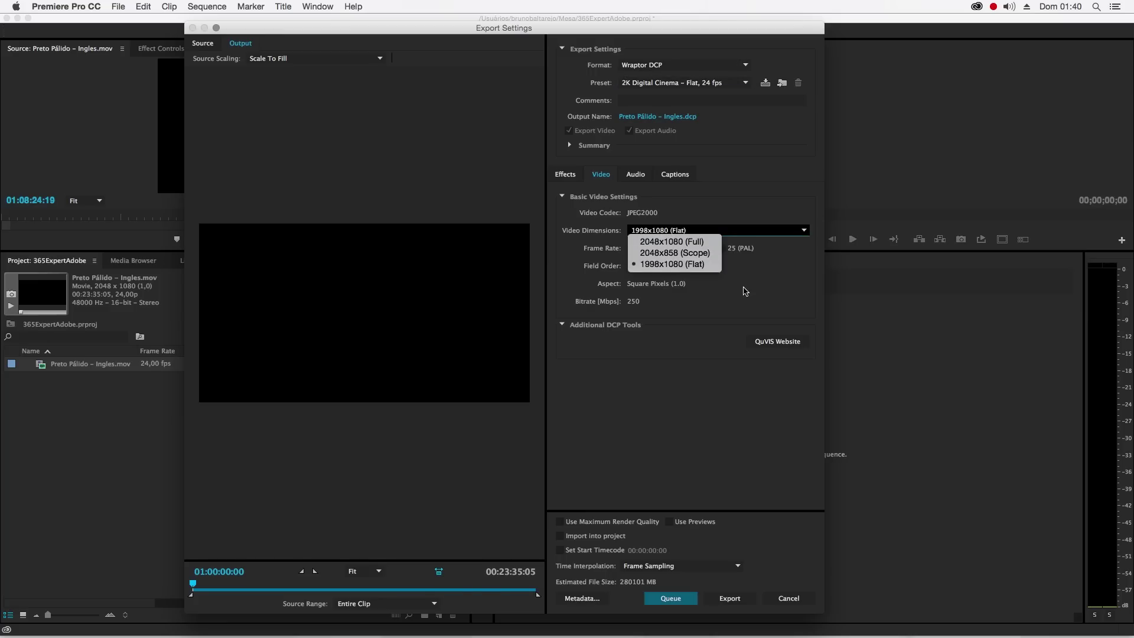
pyautogui.click(738, 281)
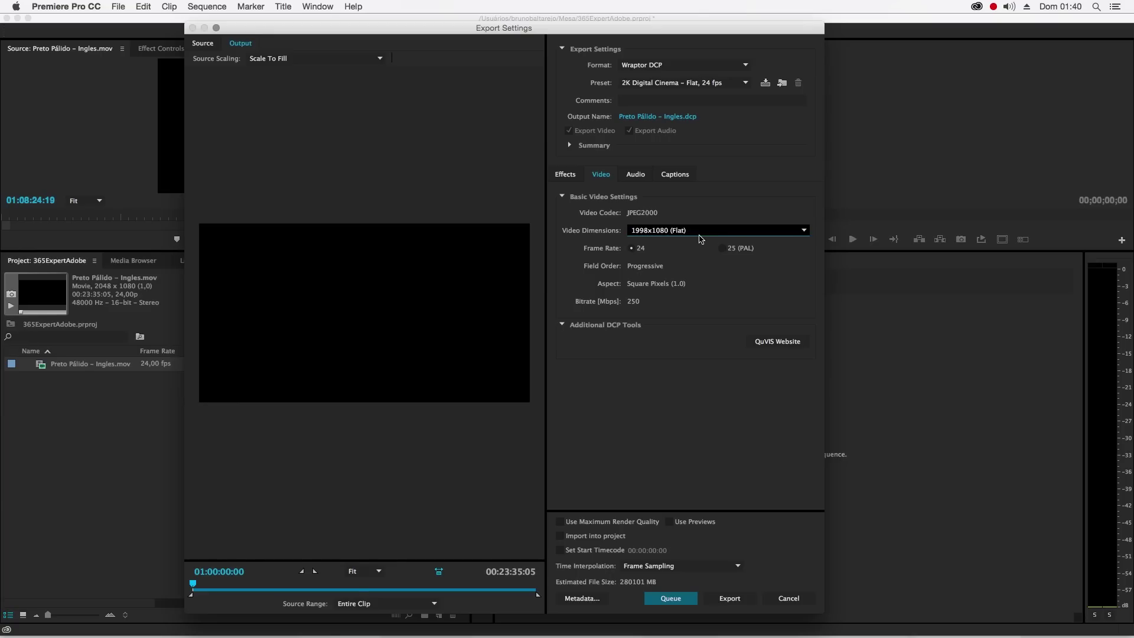
pyautogui.click(700, 234)
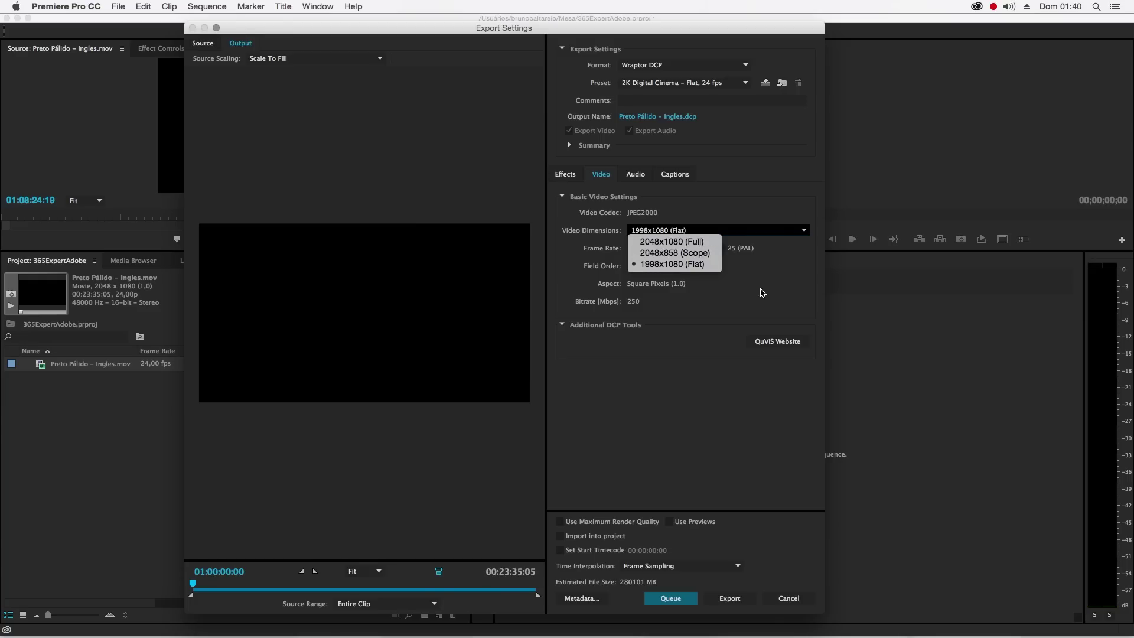
pyautogui.click(770, 298)
pyautogui.click(314, 587)
pyautogui.moveTo(315, 588); pyautogui.dragTo(397, 586)
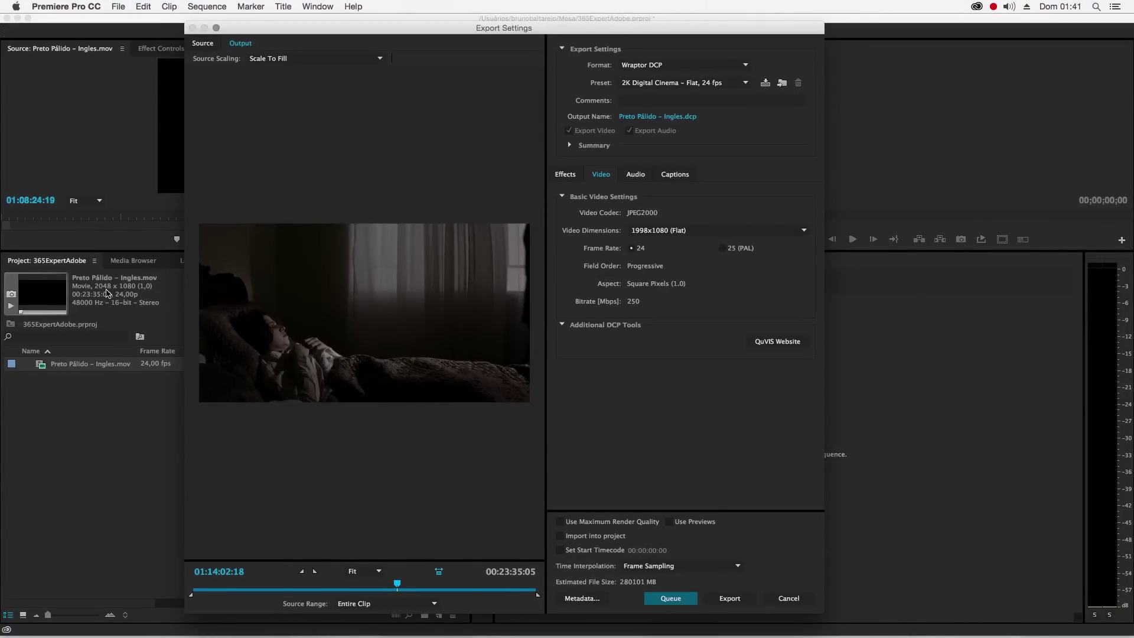
# Close Export Settings, return to Premiere via Launchpad, delete the Ingles clip, and switch to Finder.
pyautogui.press('Escape')
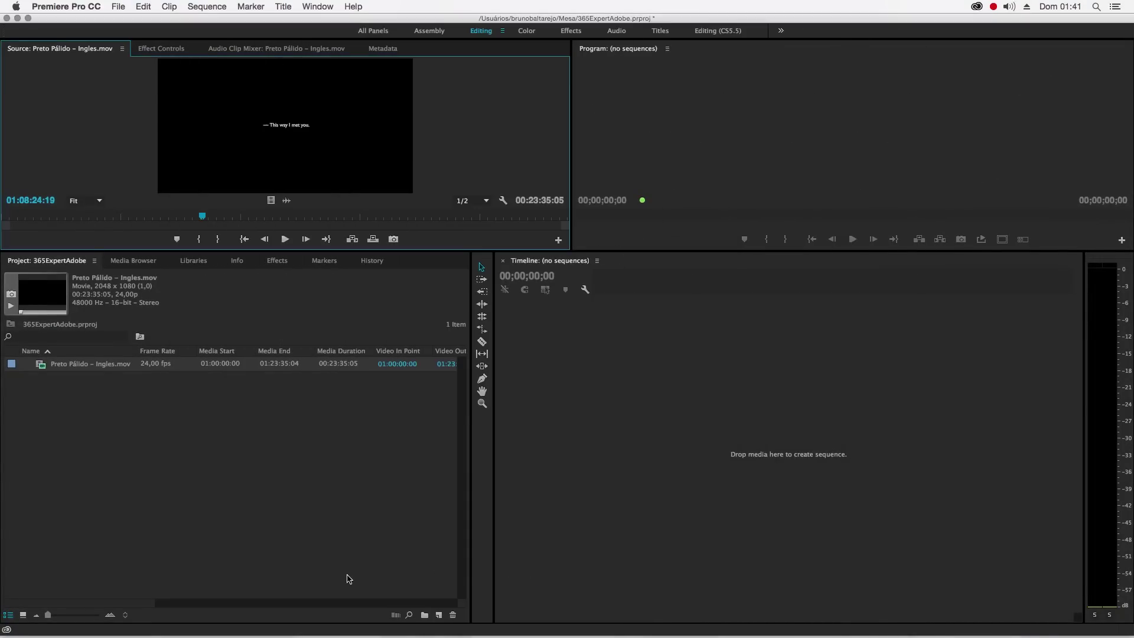
pyautogui.moveTo(2, 3)
pyautogui.click(185, 80)
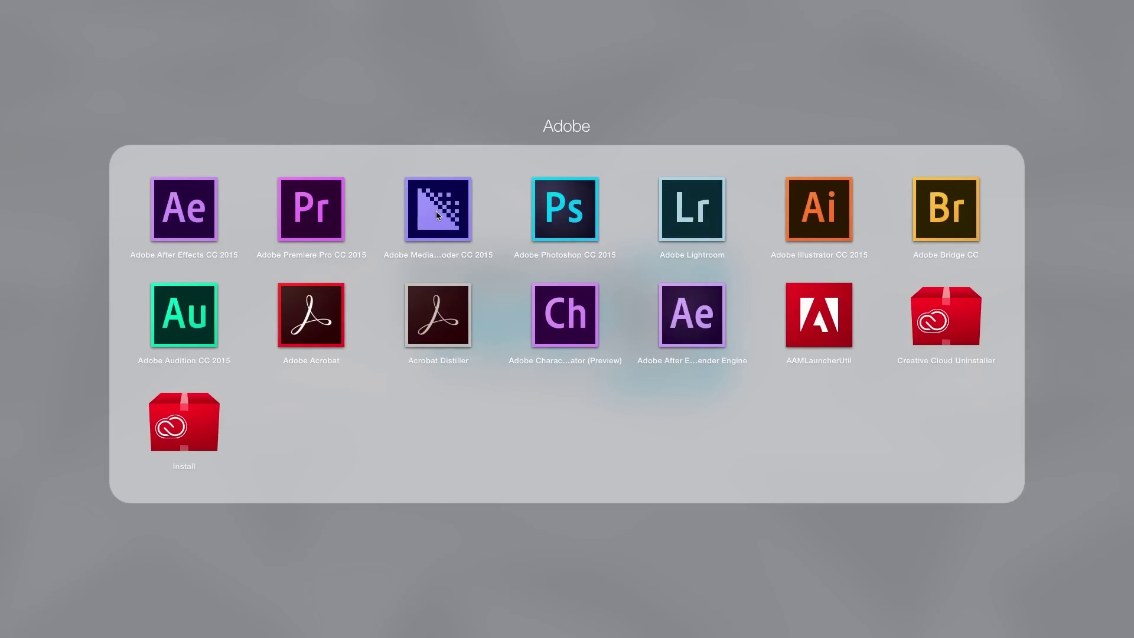
pyautogui.click(321, 241)
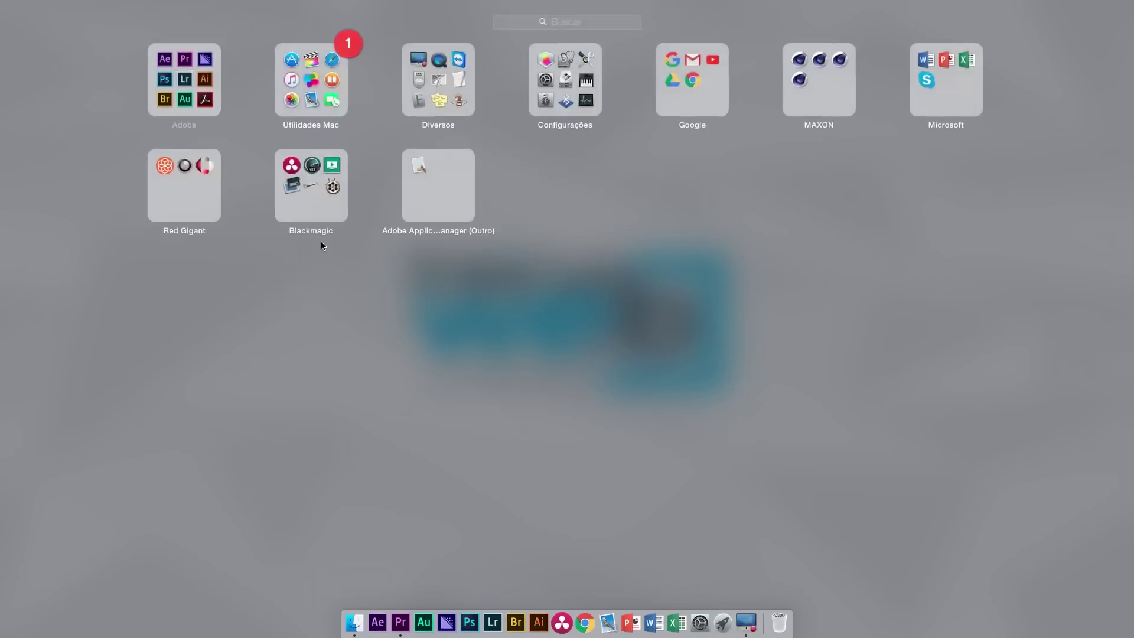
pyautogui.press('BackSpace')
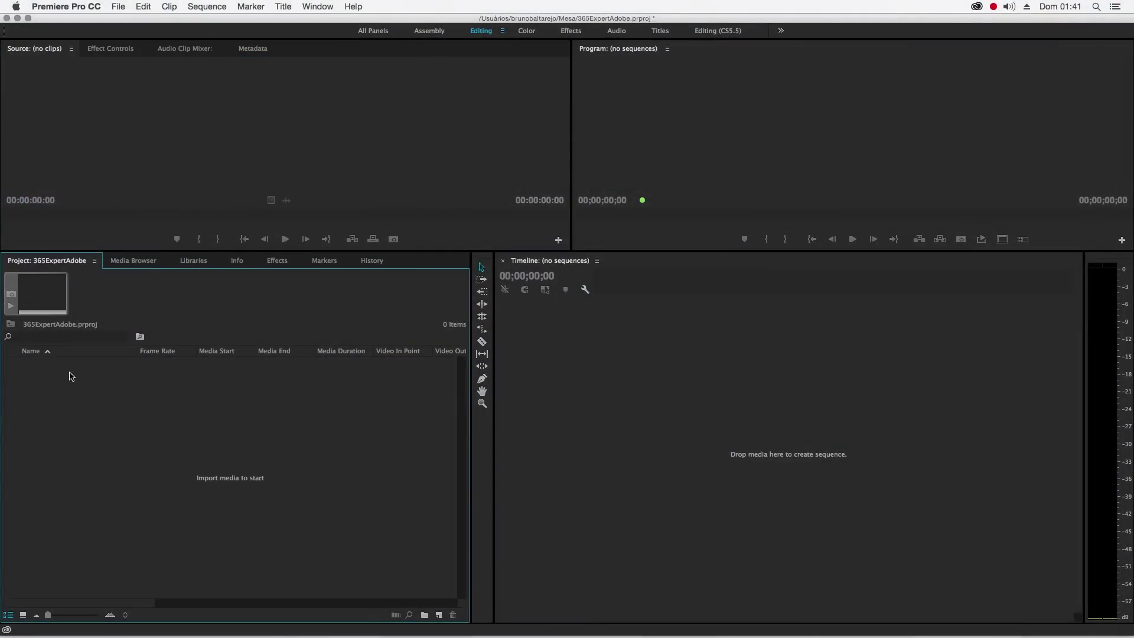
pyautogui.press('super+Tab')
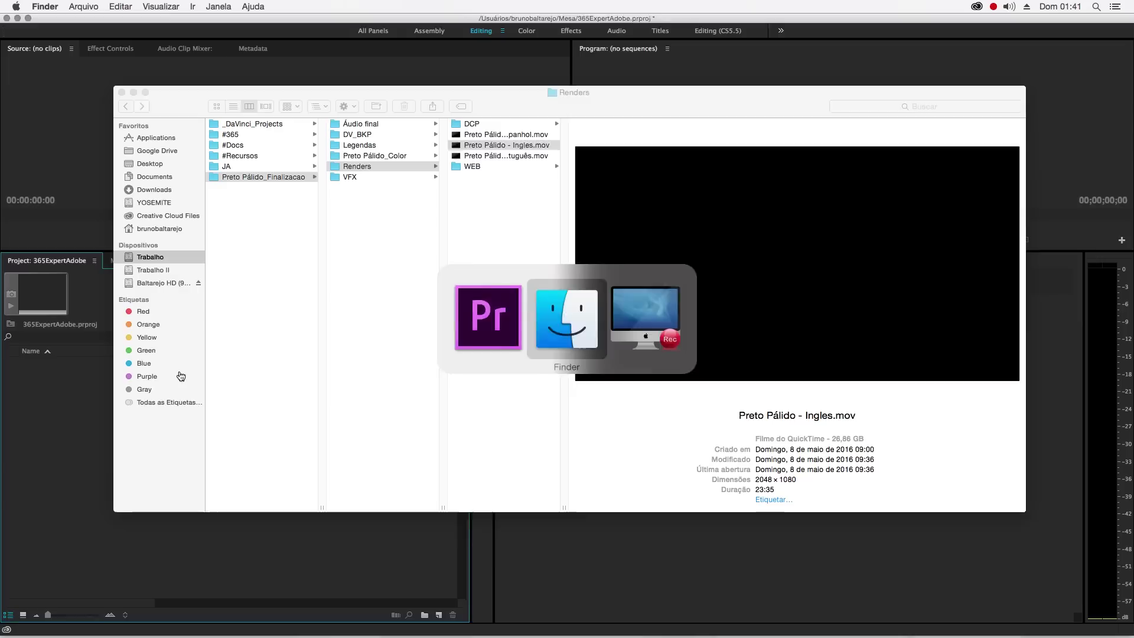
# Drag Preto Pálido - Português.dcp from Renders > DCP into the project, dismiss the error, and expand its bin.
pyautogui.click(480, 124)
pyautogui.click(633, 146)
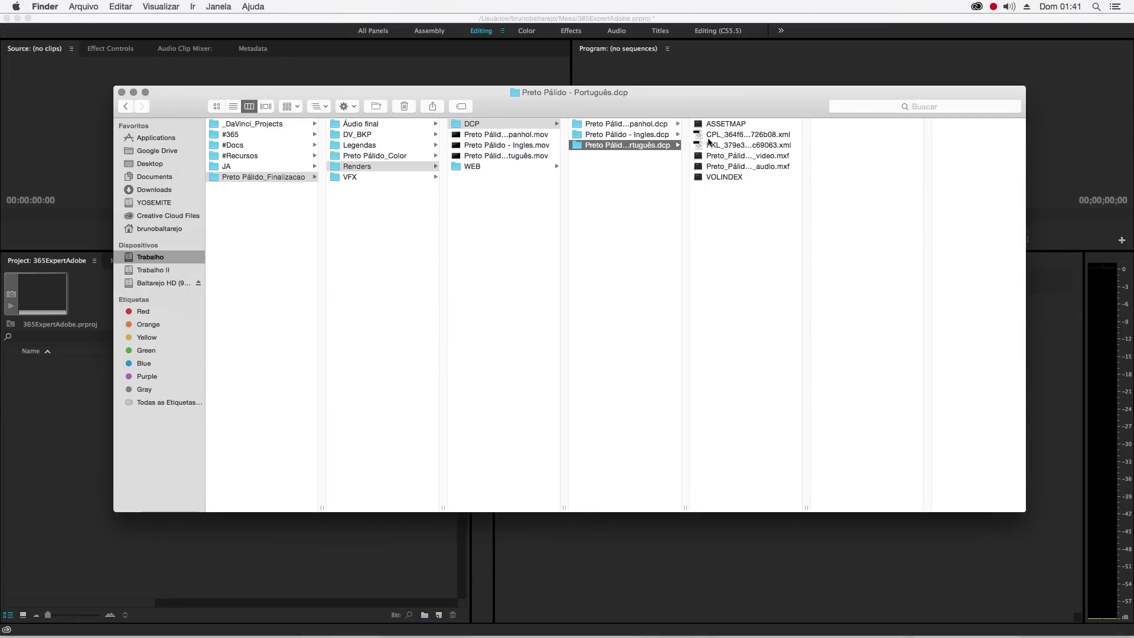
pyautogui.moveTo(573, 144); pyautogui.dragTo(63, 428)
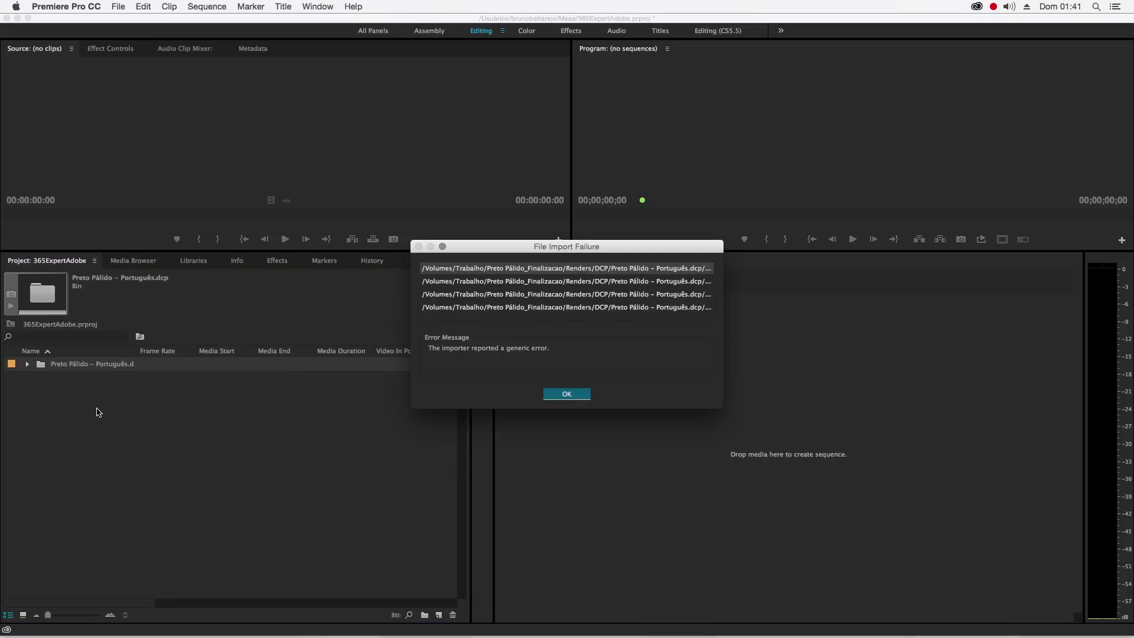
pyautogui.click(568, 396)
pyautogui.click(28, 365)
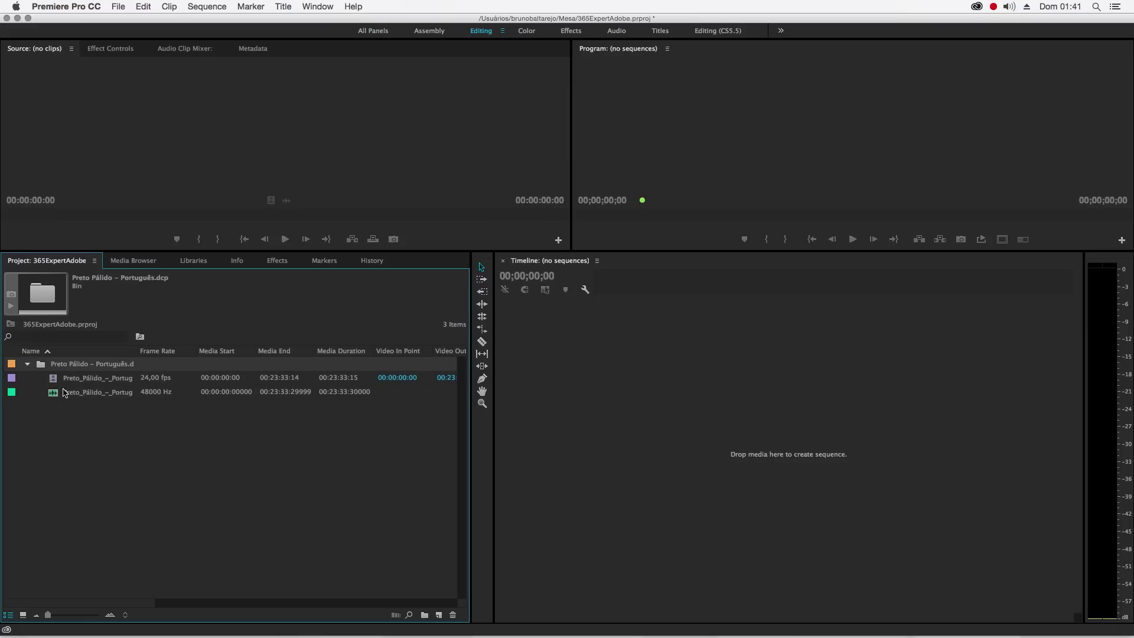
# Build a sequence from the Português DCP video and audio clips, aligning the video to the start.
pyautogui.moveTo(69, 413); pyautogui.dragTo(30, 370)
pyautogui.moveTo(479, 631); pyautogui.dragTo(439, 615)
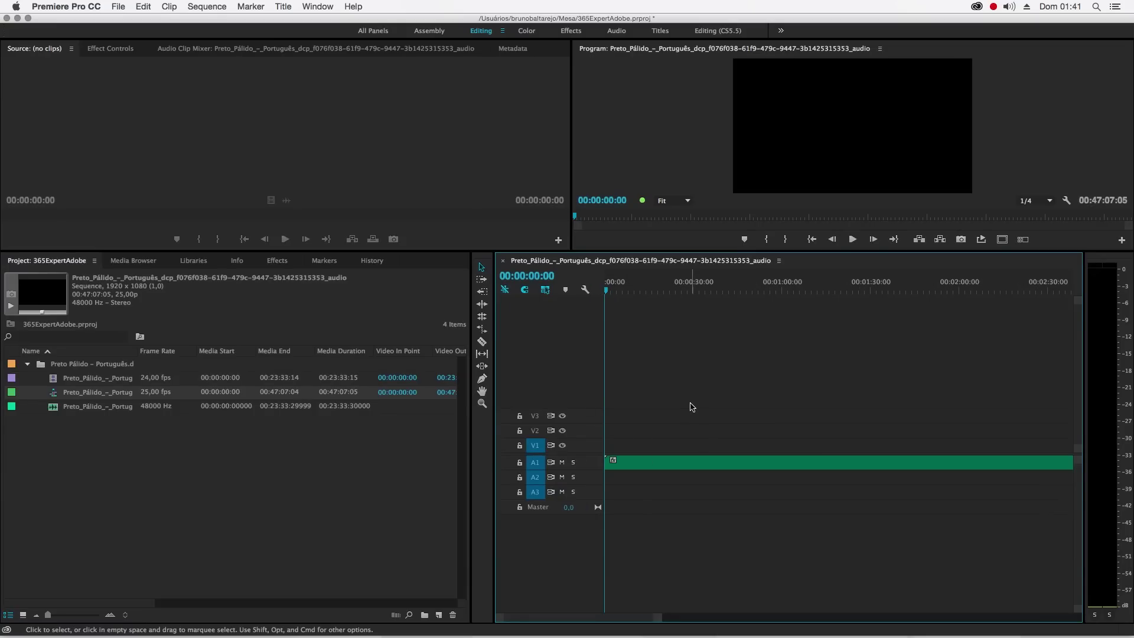
pyautogui.moveTo(840, 447); pyautogui.dragTo(646, 447)
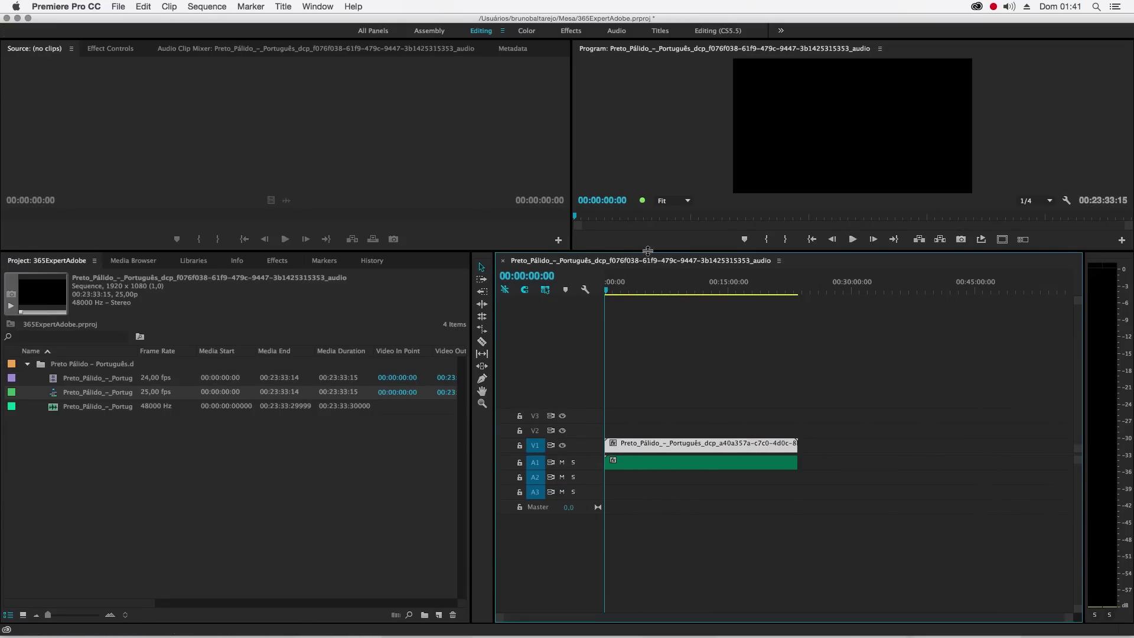
# Enlarge the monitors and play the sequence from 00:08:49:14, stopping at 00:13:50:24.
pyautogui.moveTo(646, 251); pyautogui.dragTo(647, 421)
pyautogui.click(677, 460)
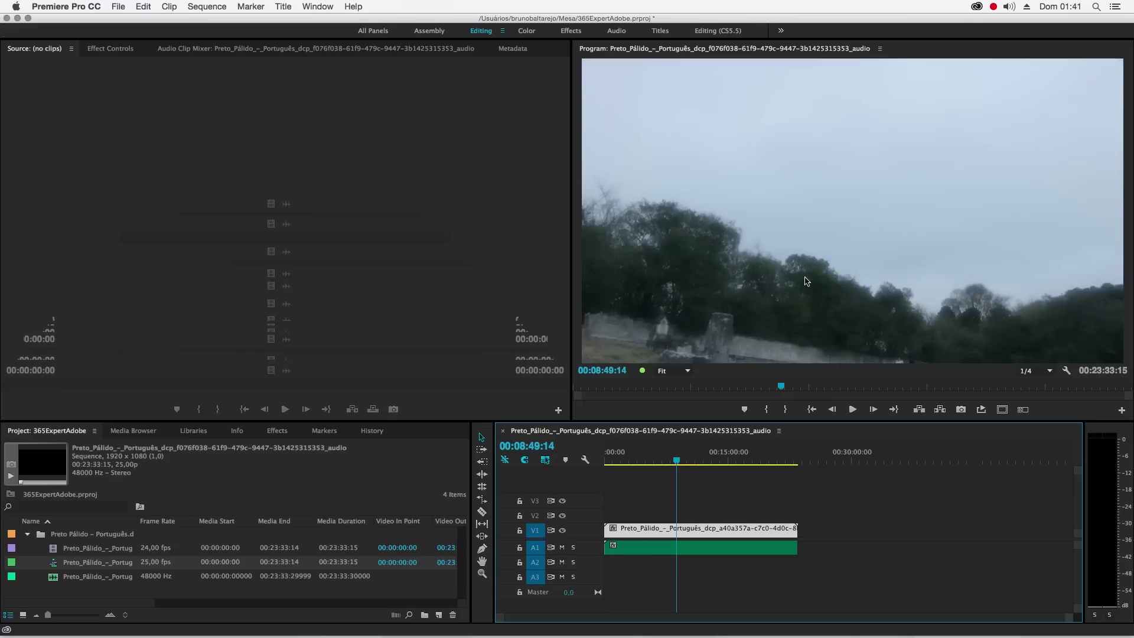
pyautogui.press('space')
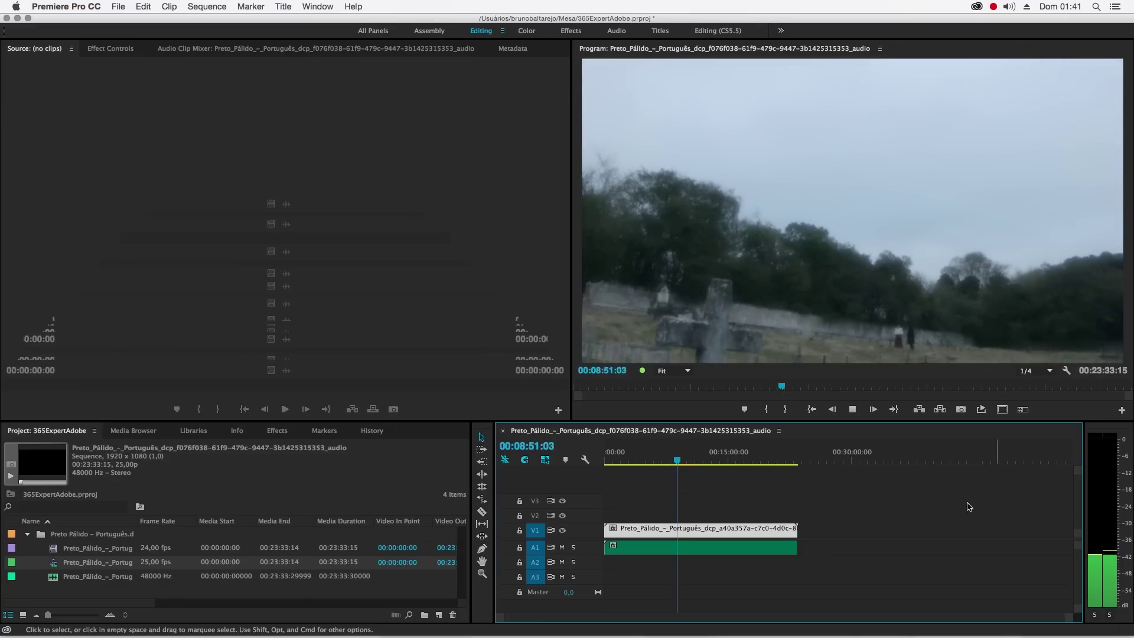
pyautogui.moveTo(716, 458); pyautogui.dragTo(720, 453)
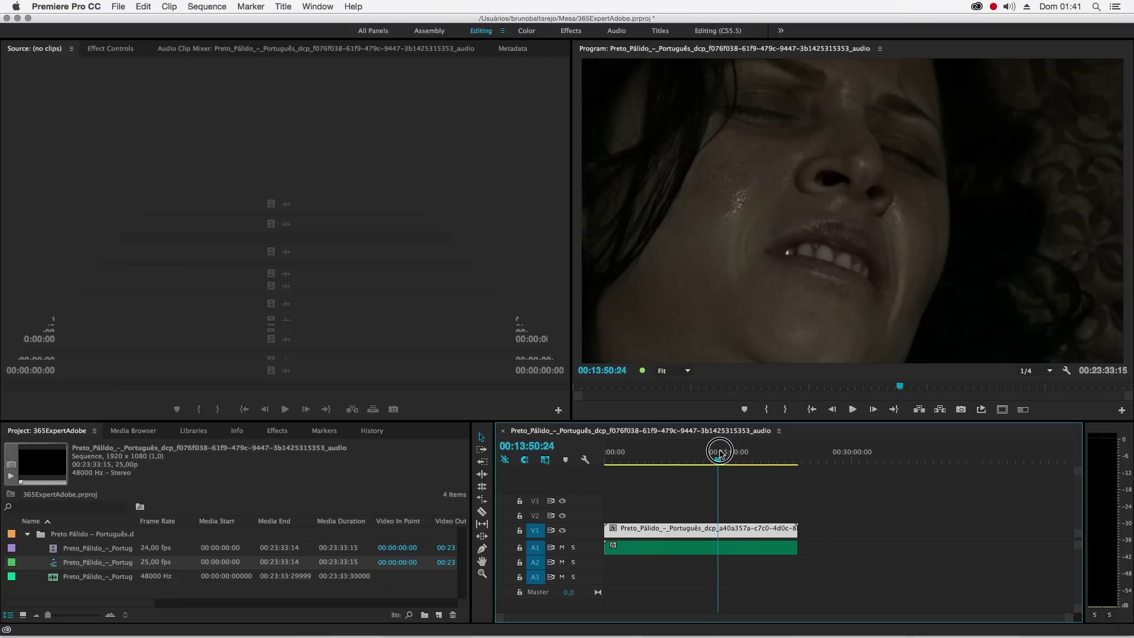